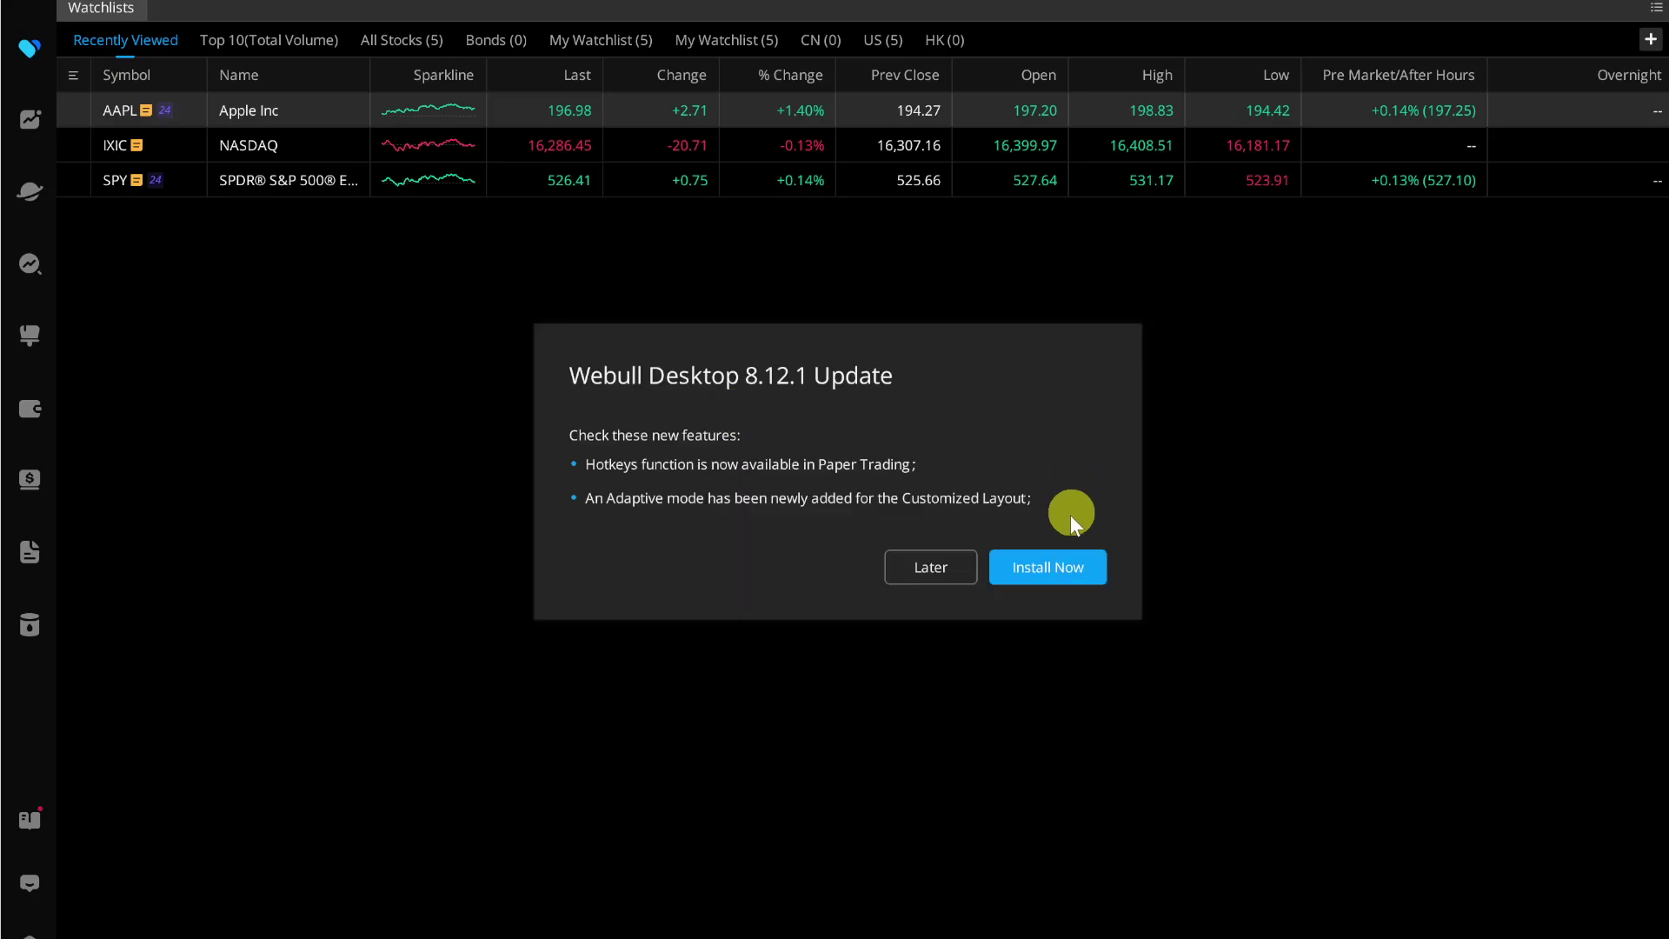
- Dismiss the Webull Desktop 8.12.1 update prompt with Later, leaving the Recently Viewed watchlist
left_click(930, 564)
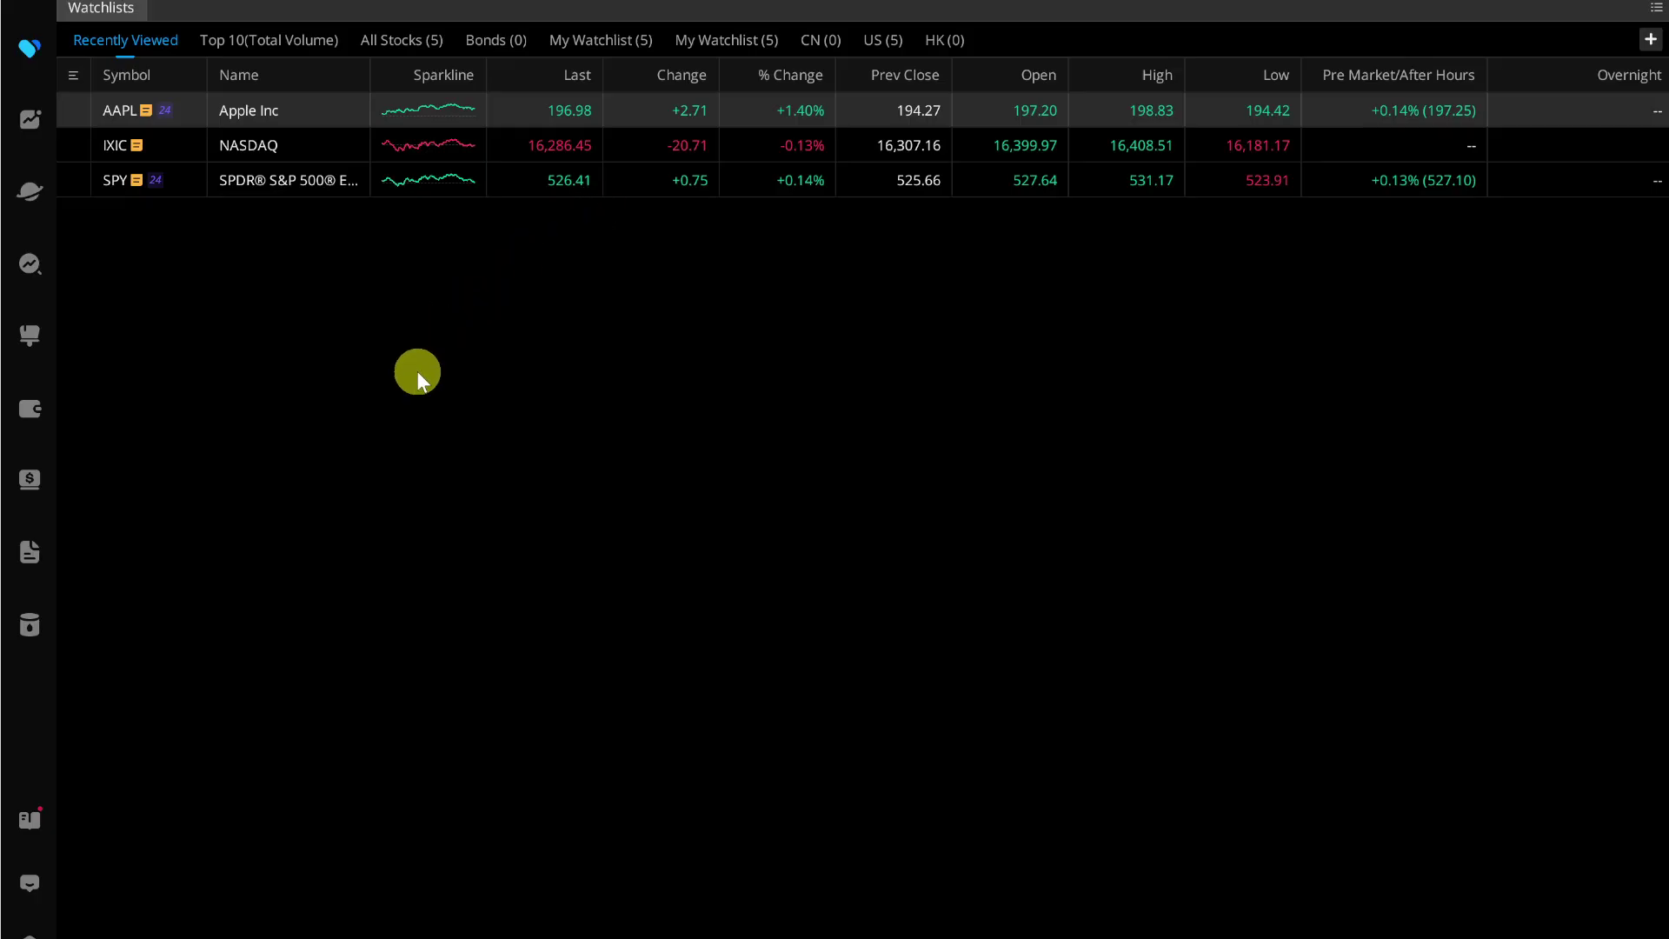
- Start a Blank Layout with two SPY chart widgets stacked vertically, showing trading widgets
left_click(33, 348)
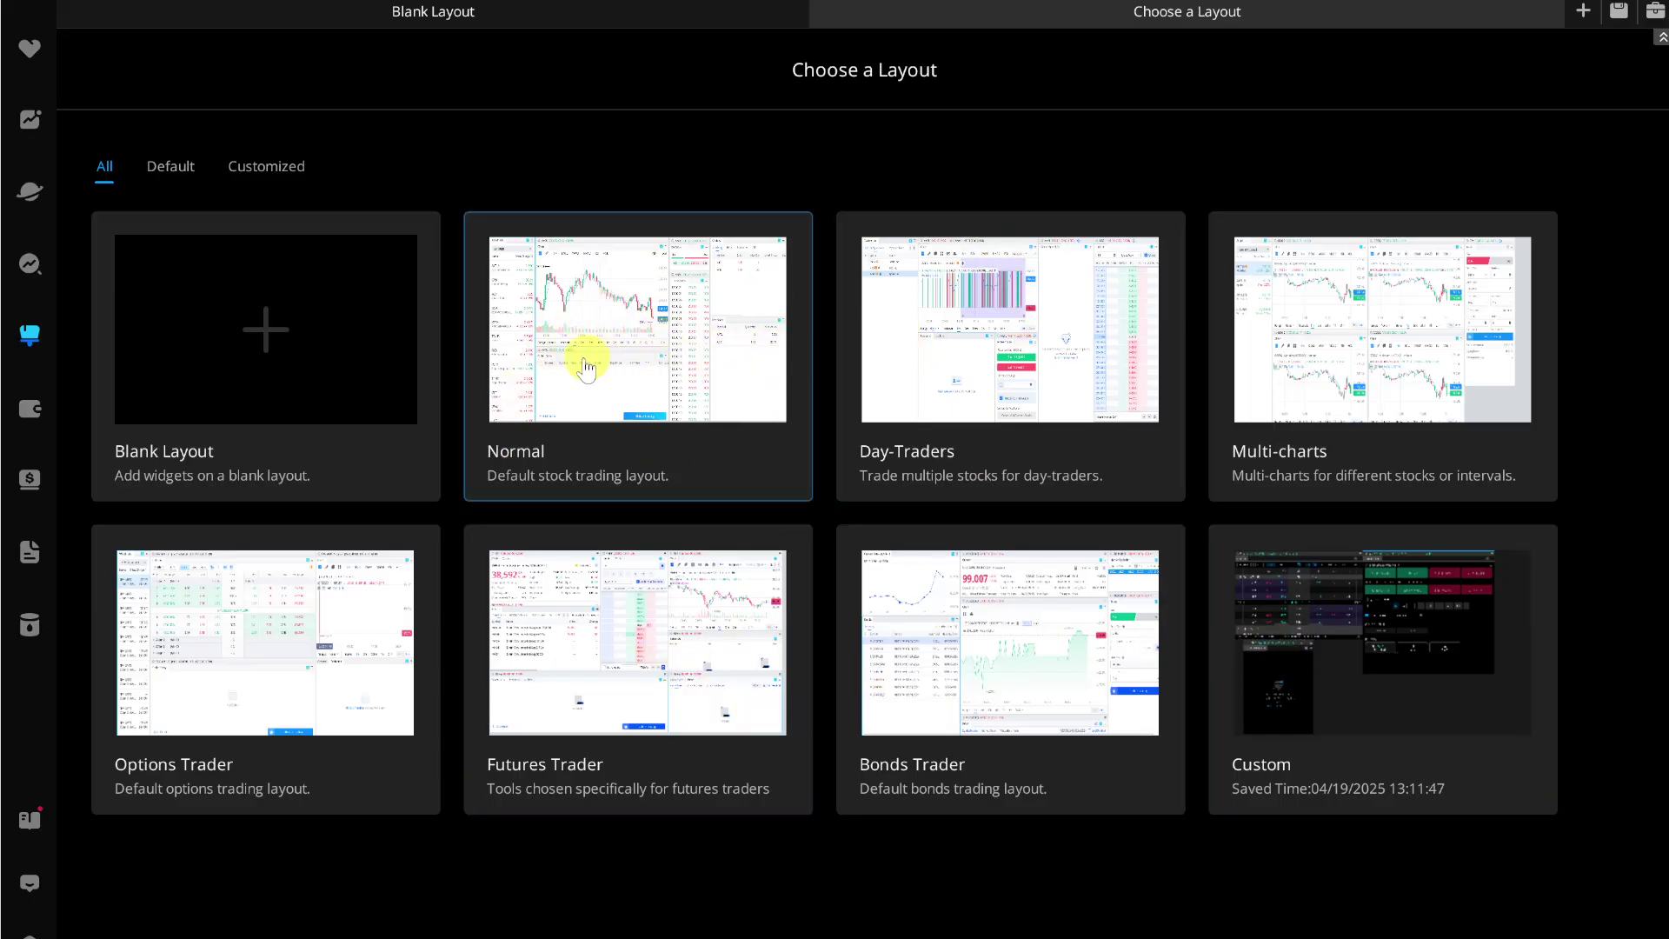
left_click(289, 344)
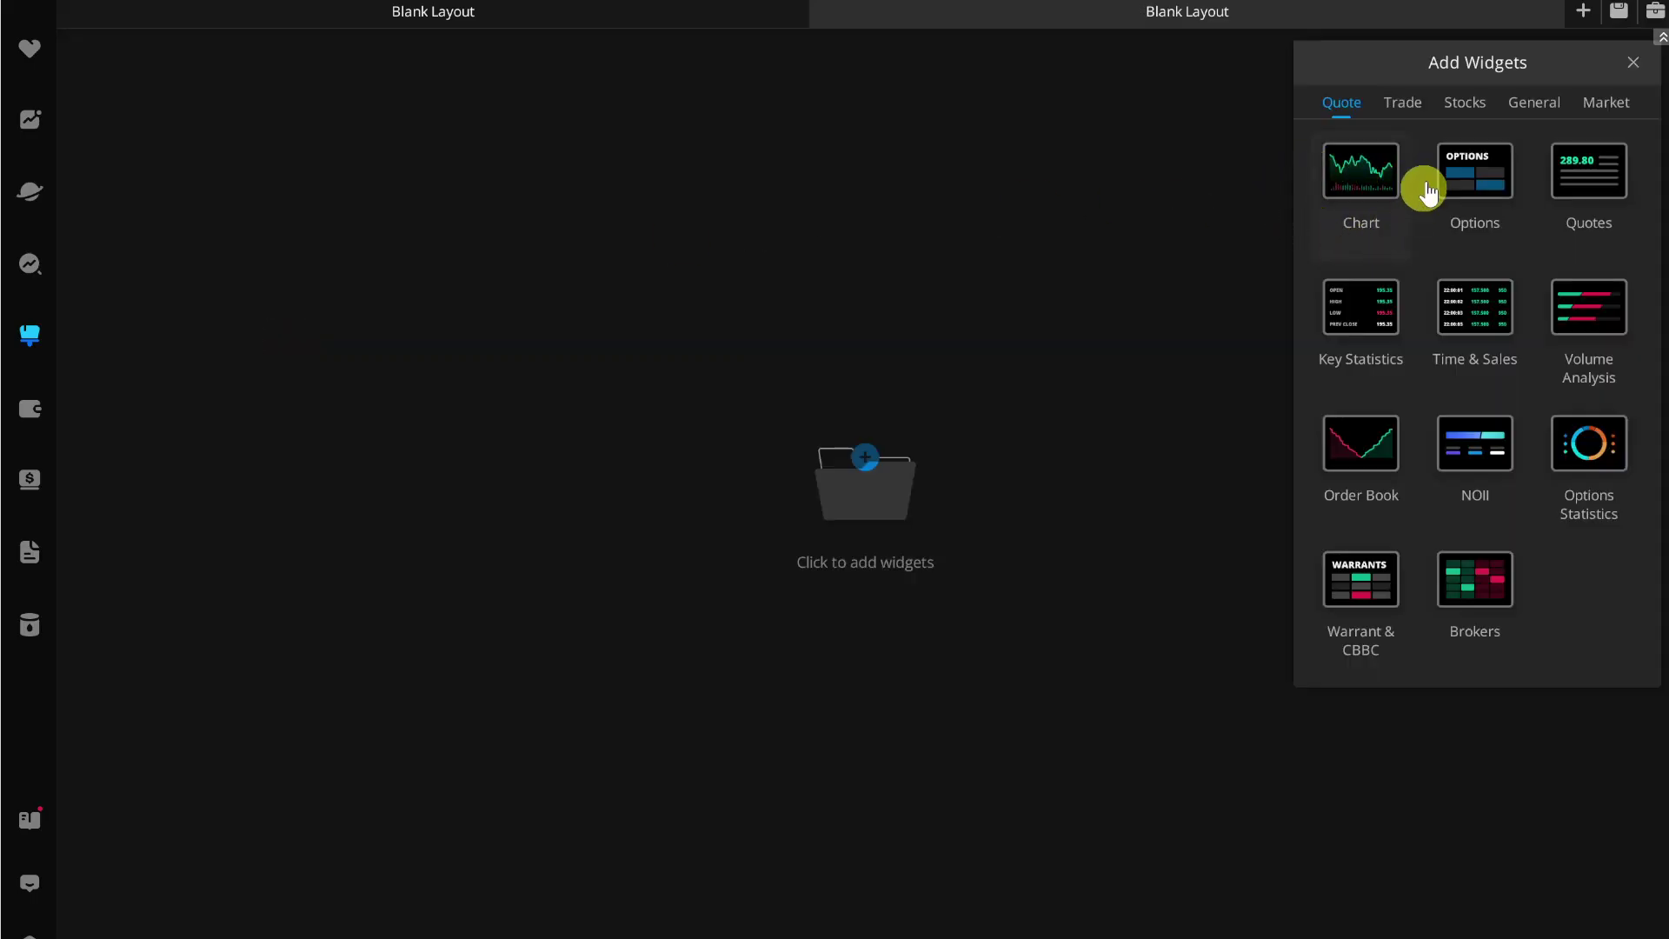
left_click(1368, 219)
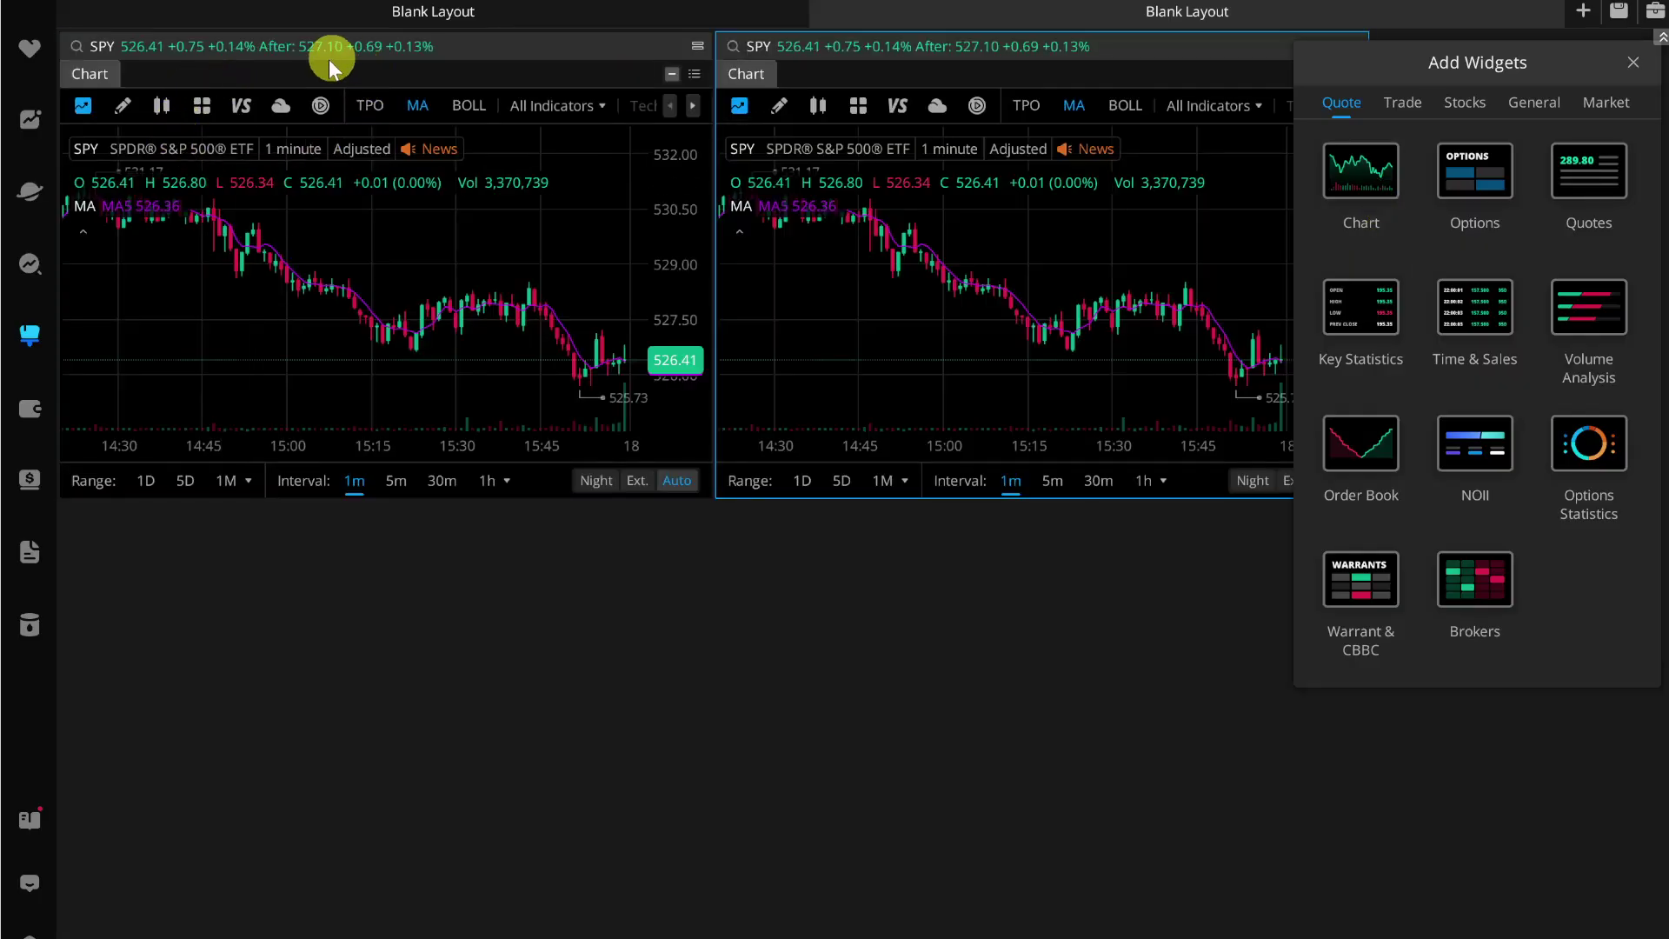
left_click_drag(1208, 60, 546, 537)
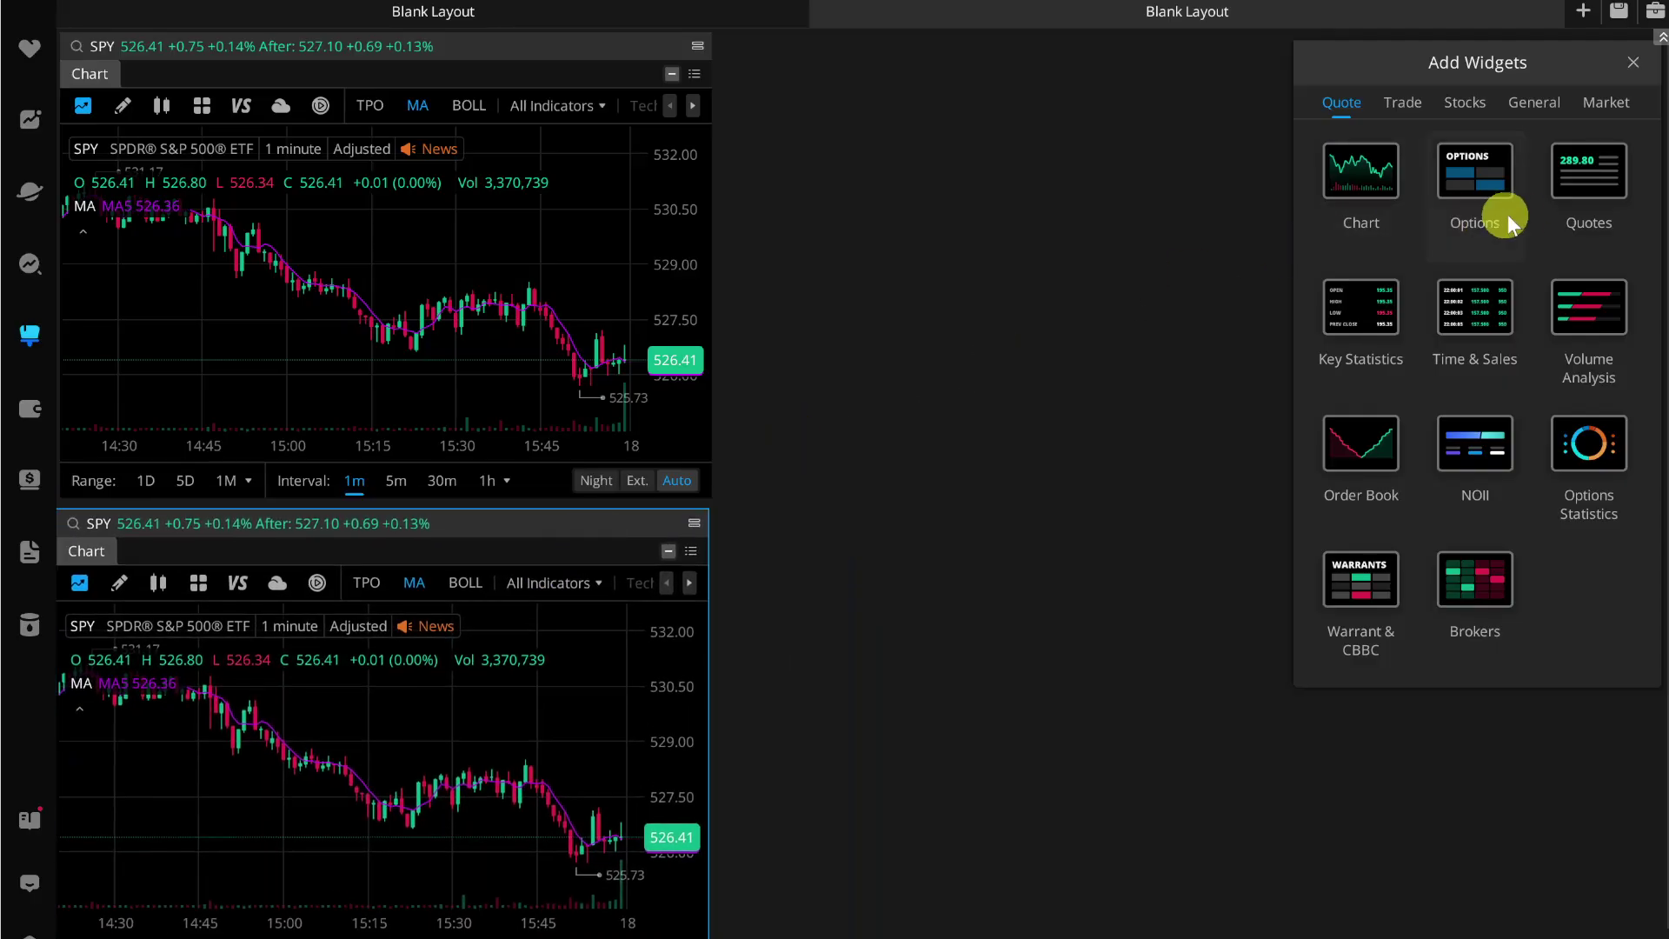
left_click(1400, 110)
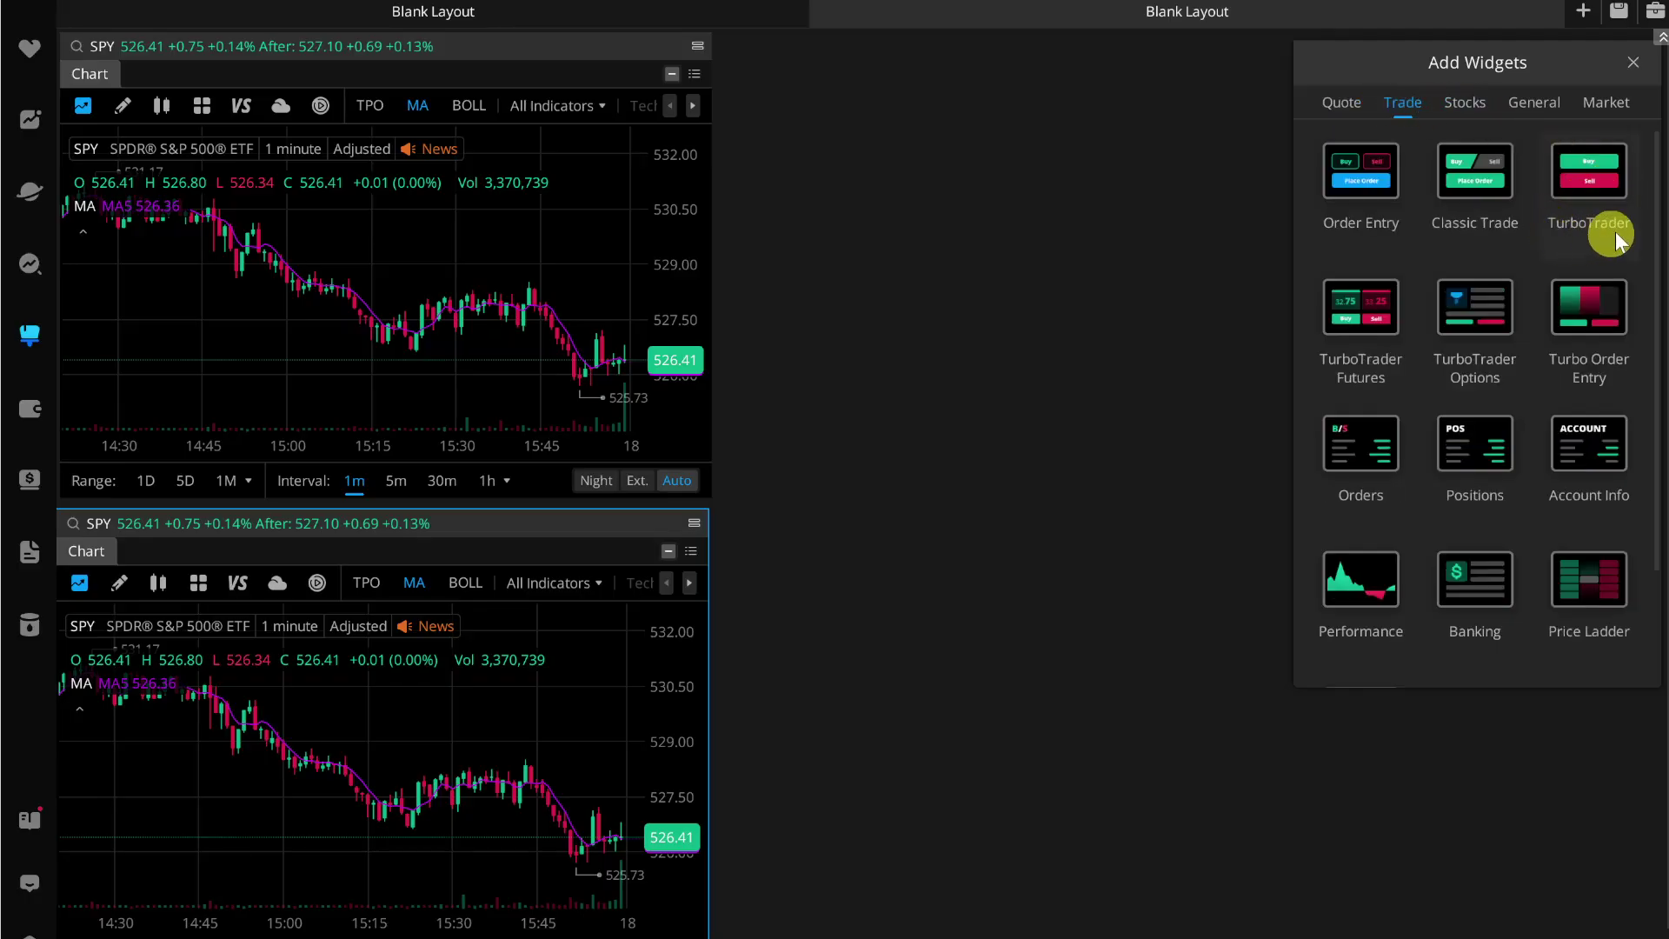
- Add a SPY TurboTrader widget beside the charts and close the Add Widgets panel
left_click(1593, 201)
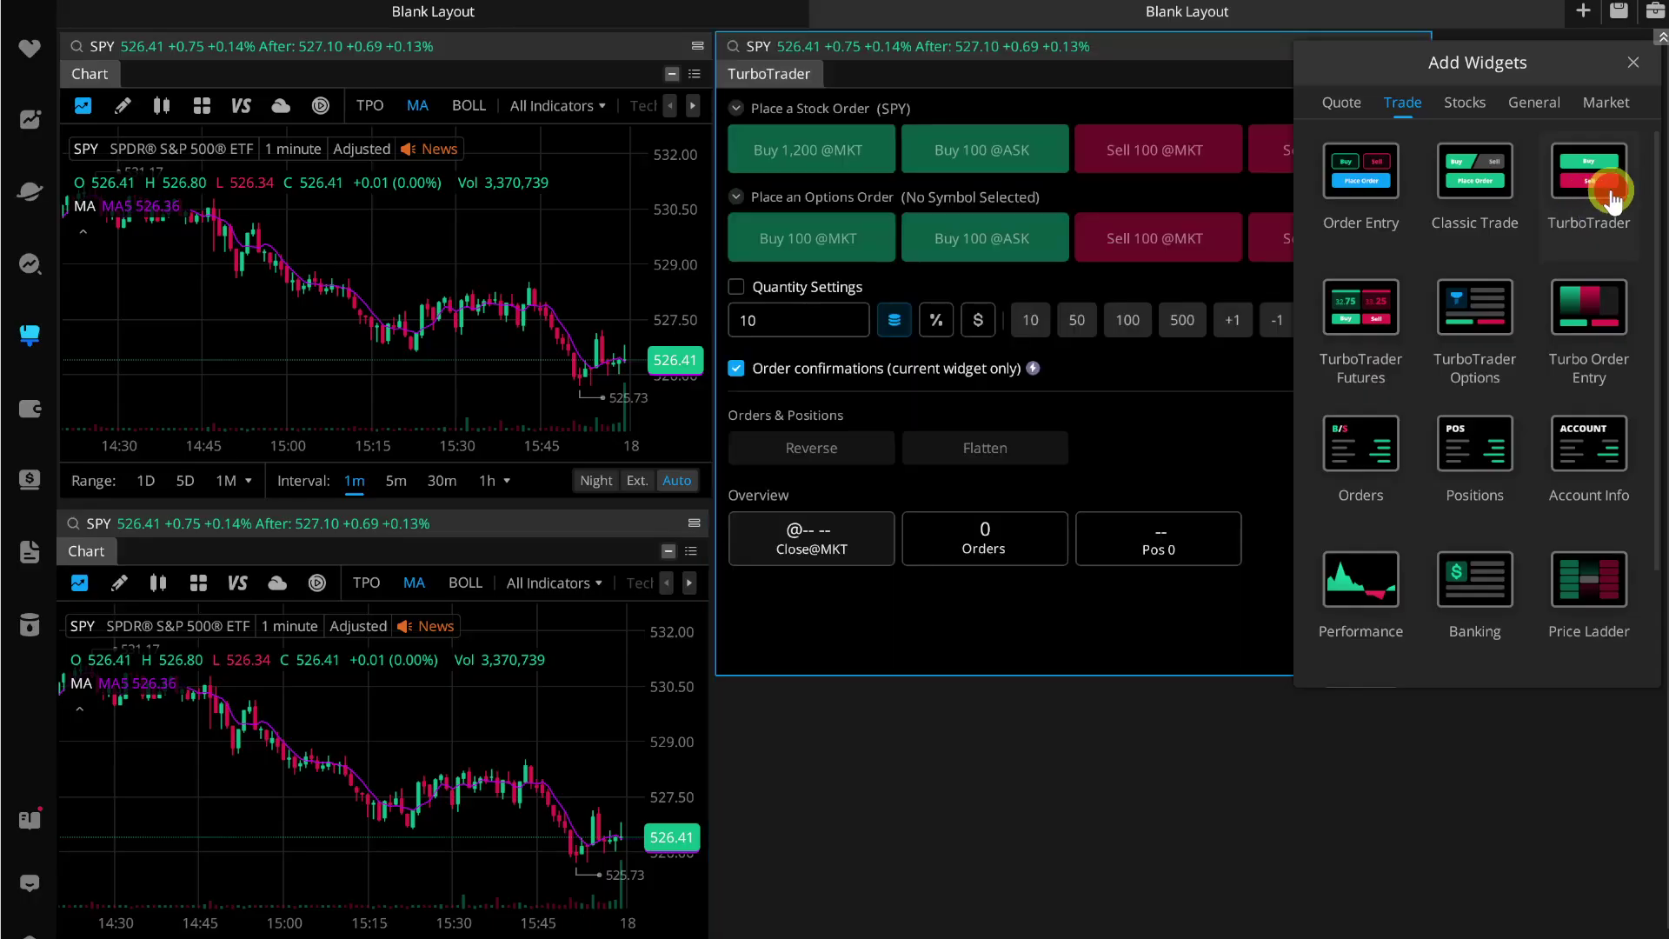
left_click(1634, 62)
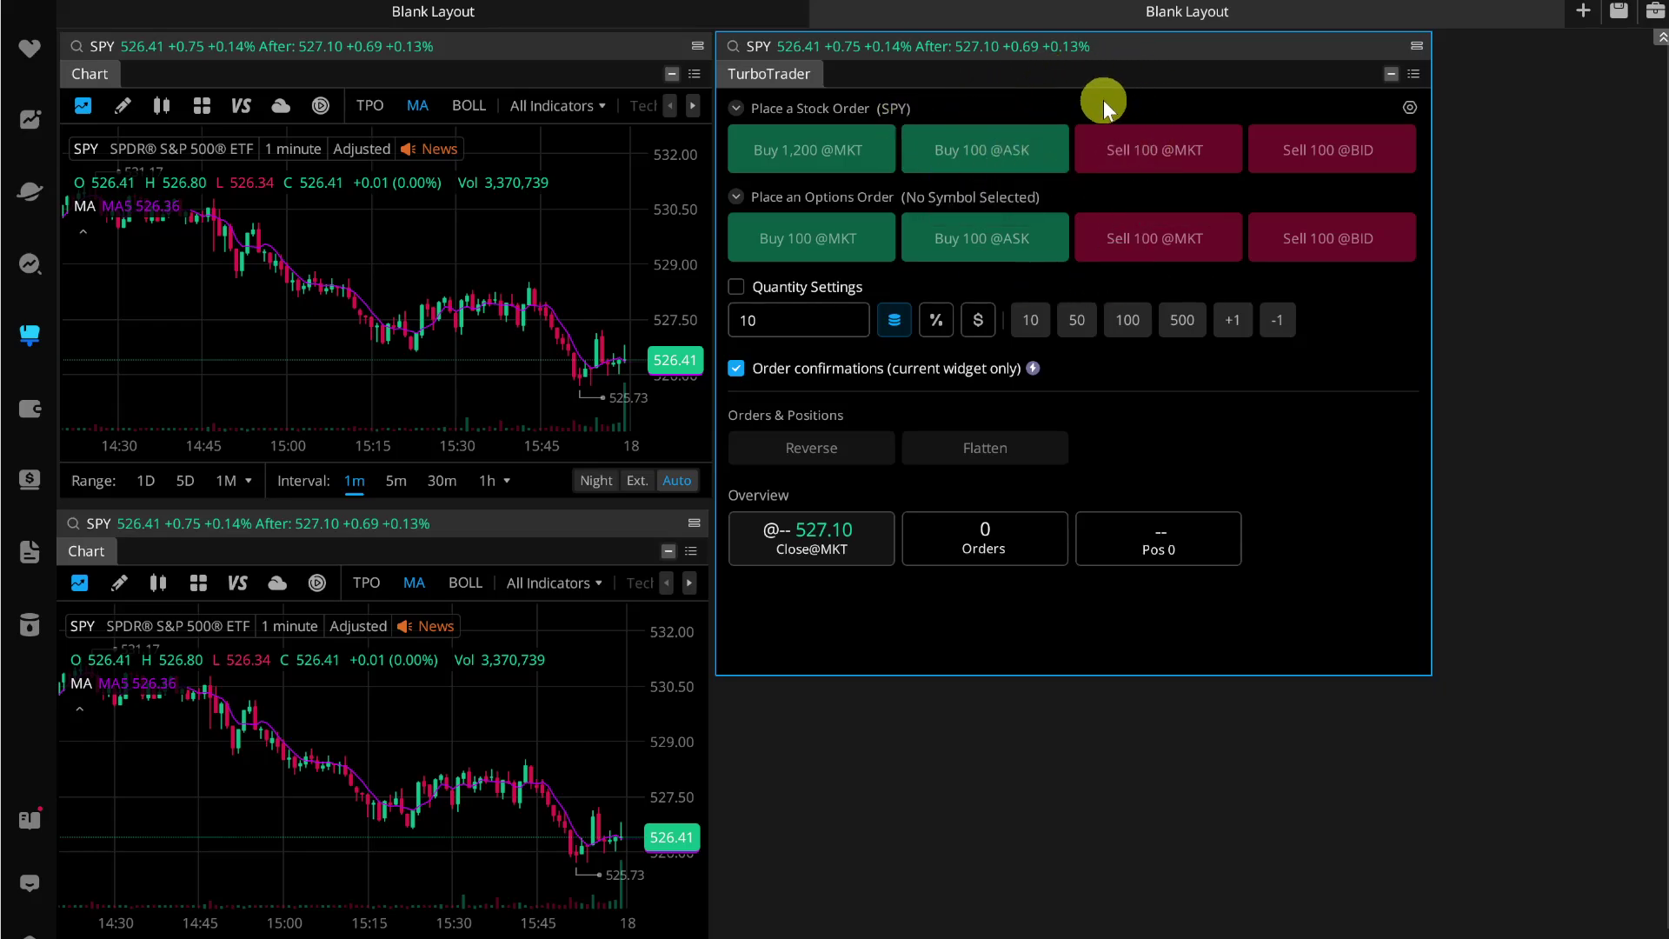
- Open TurboTrader Settings and review Button Size, Button Category and Columns, leaving Columns on Auto
left_click(1411, 107)
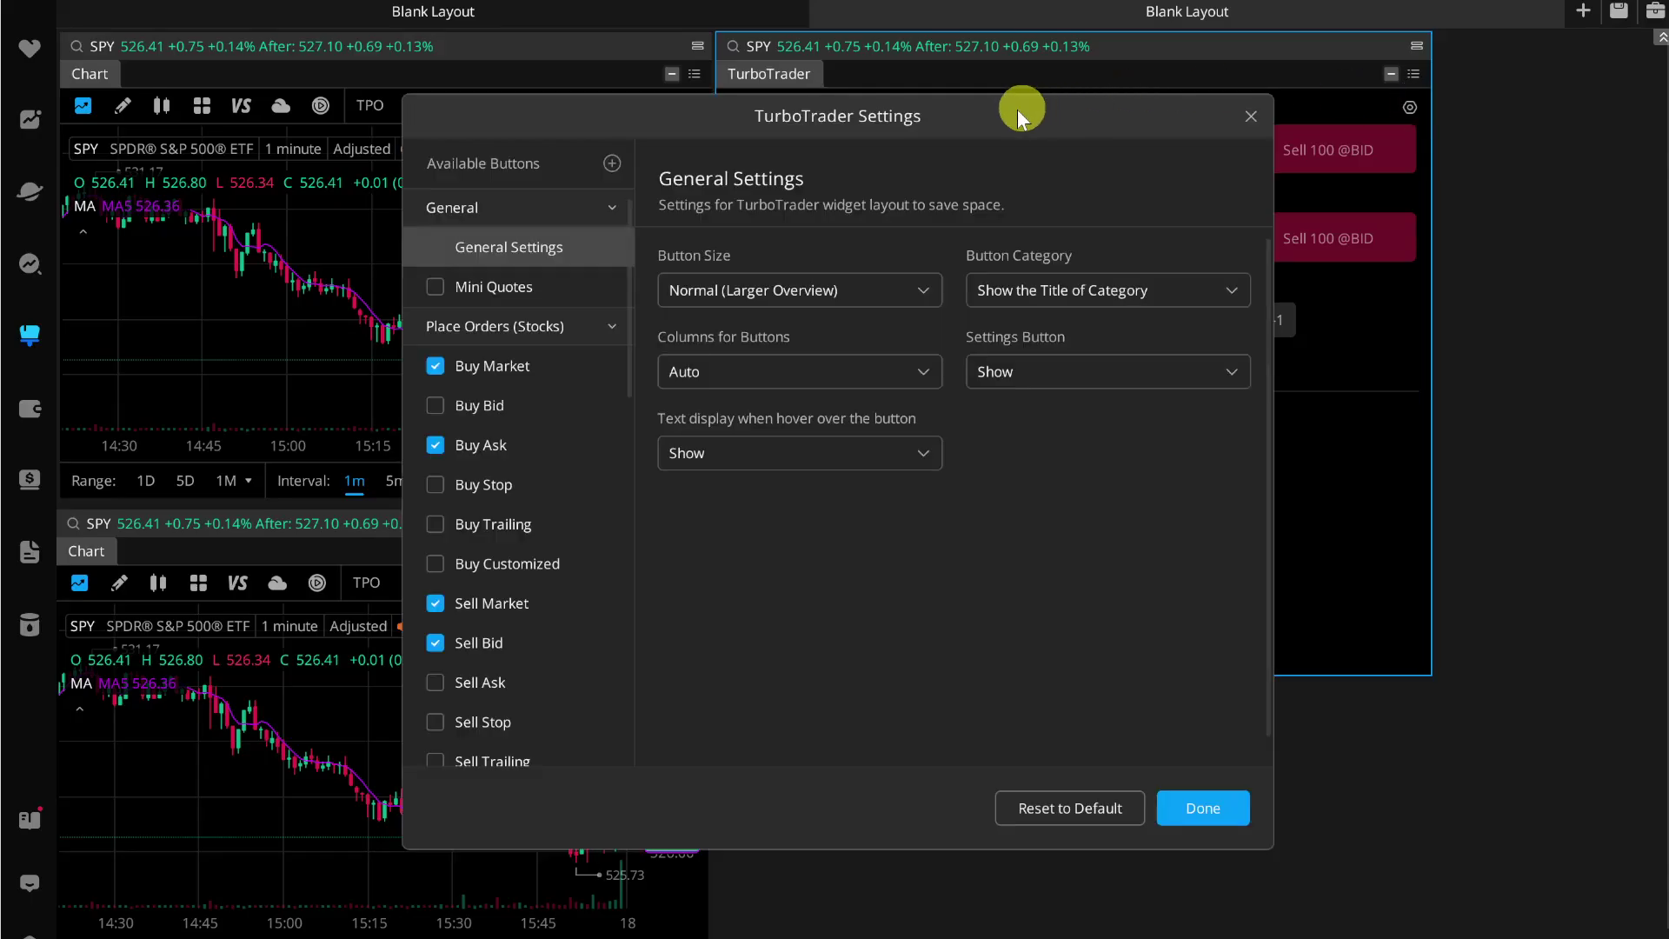
left_click_drag(951, 113, 883, 164)
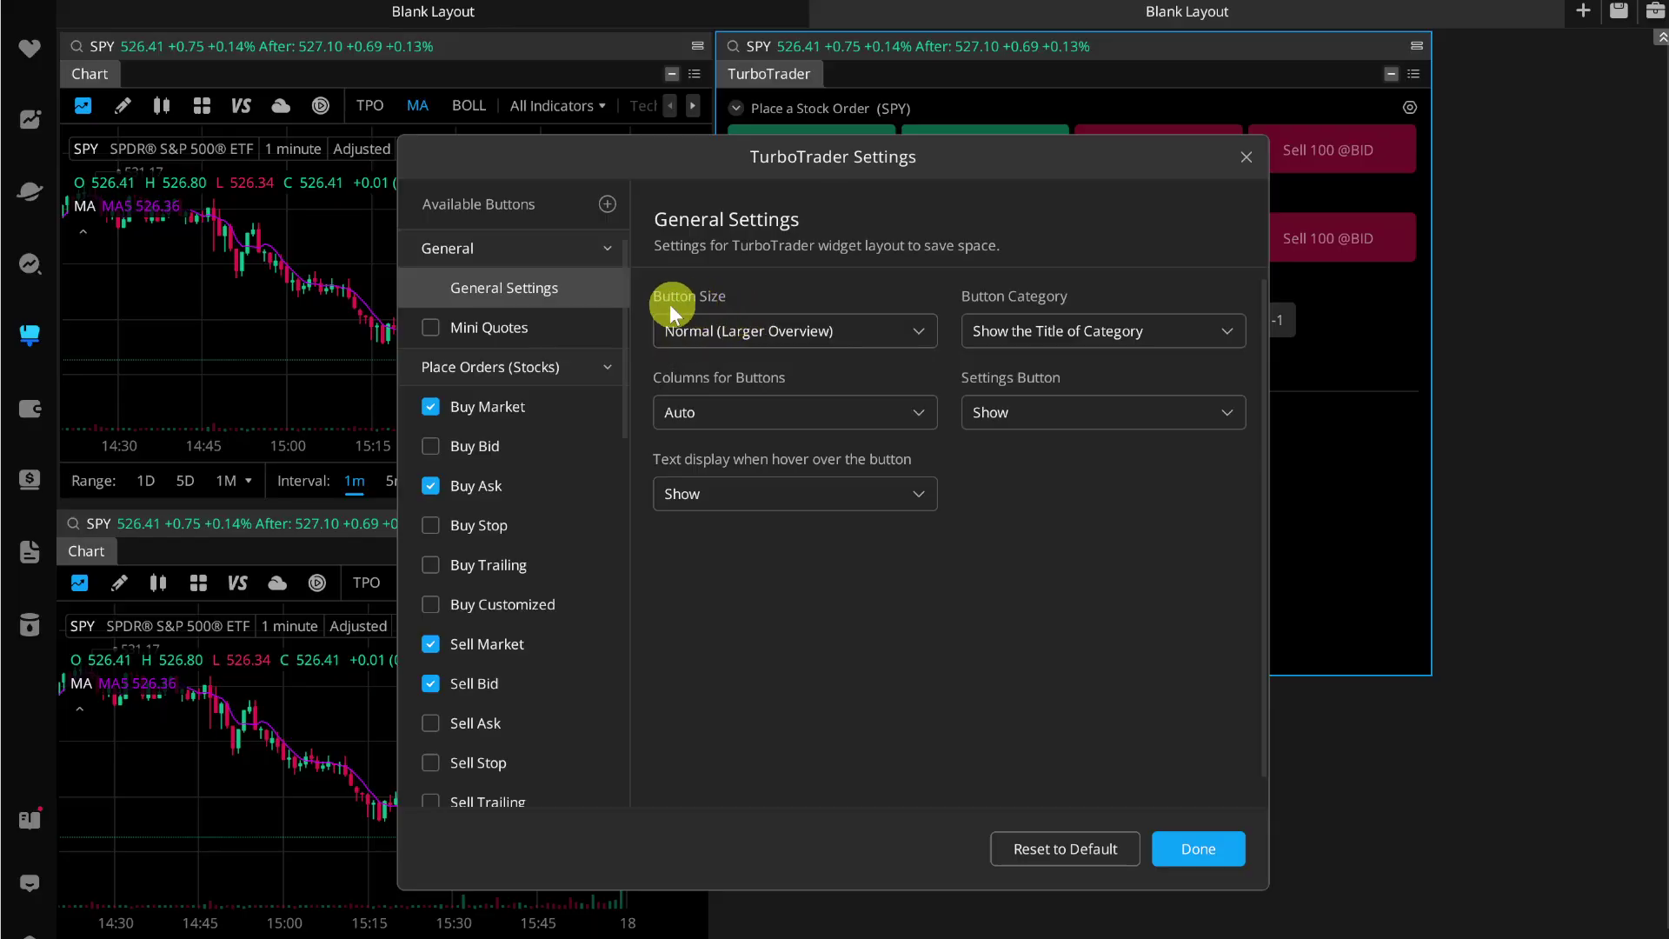
left_click(693, 332)
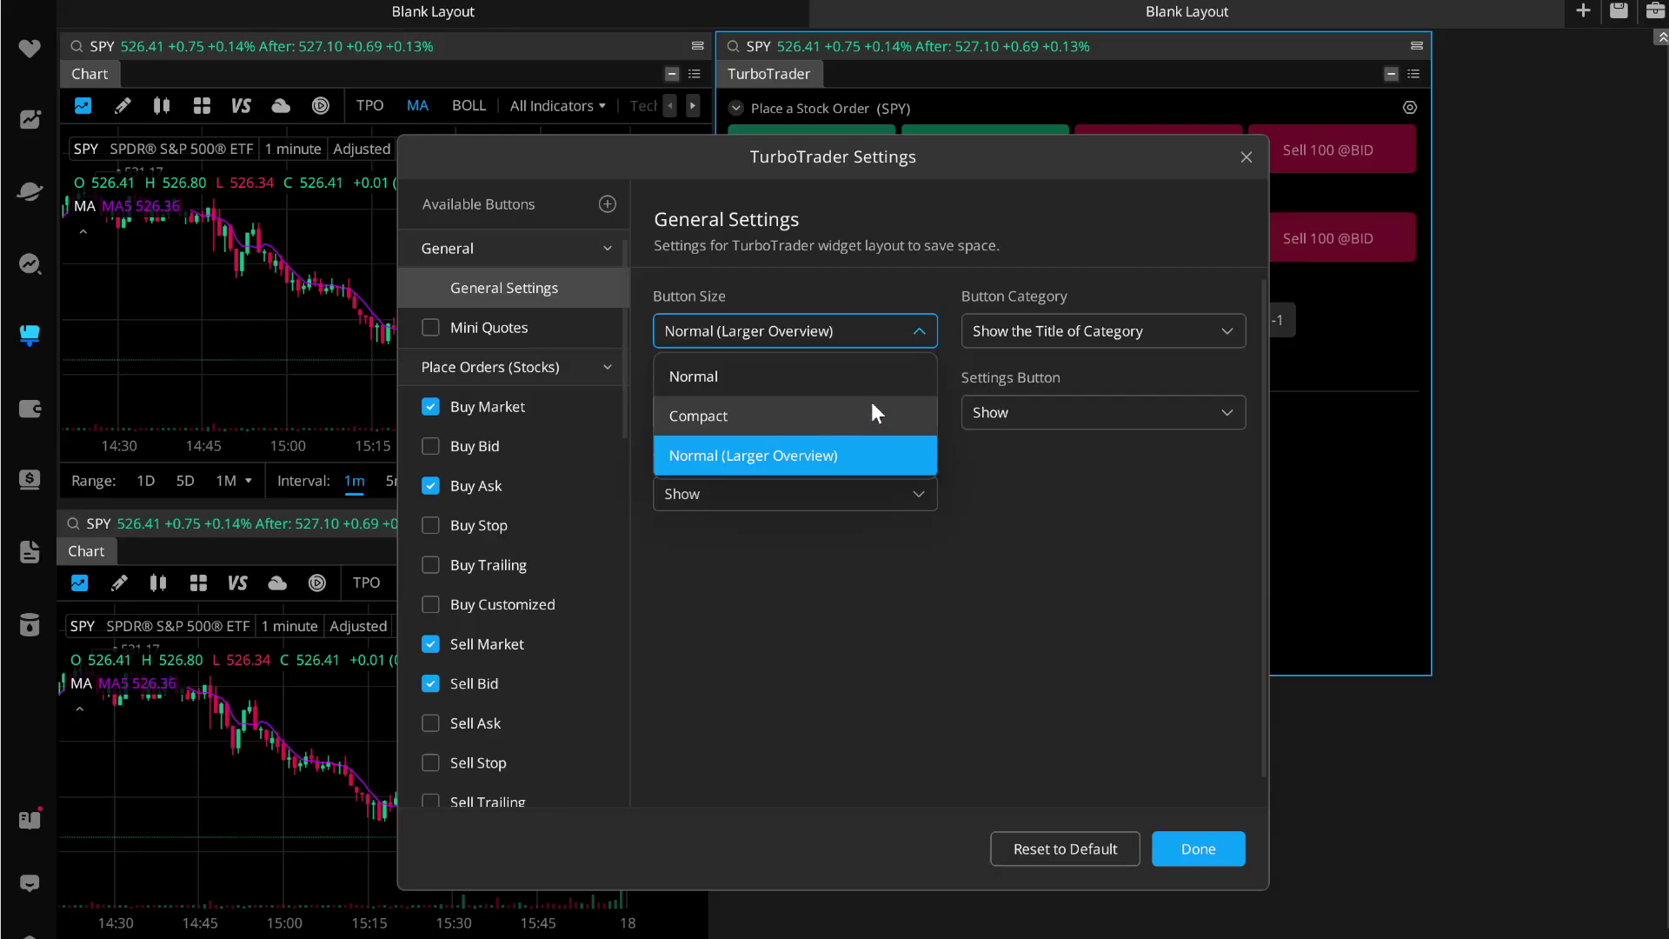
left_click(1082, 344)
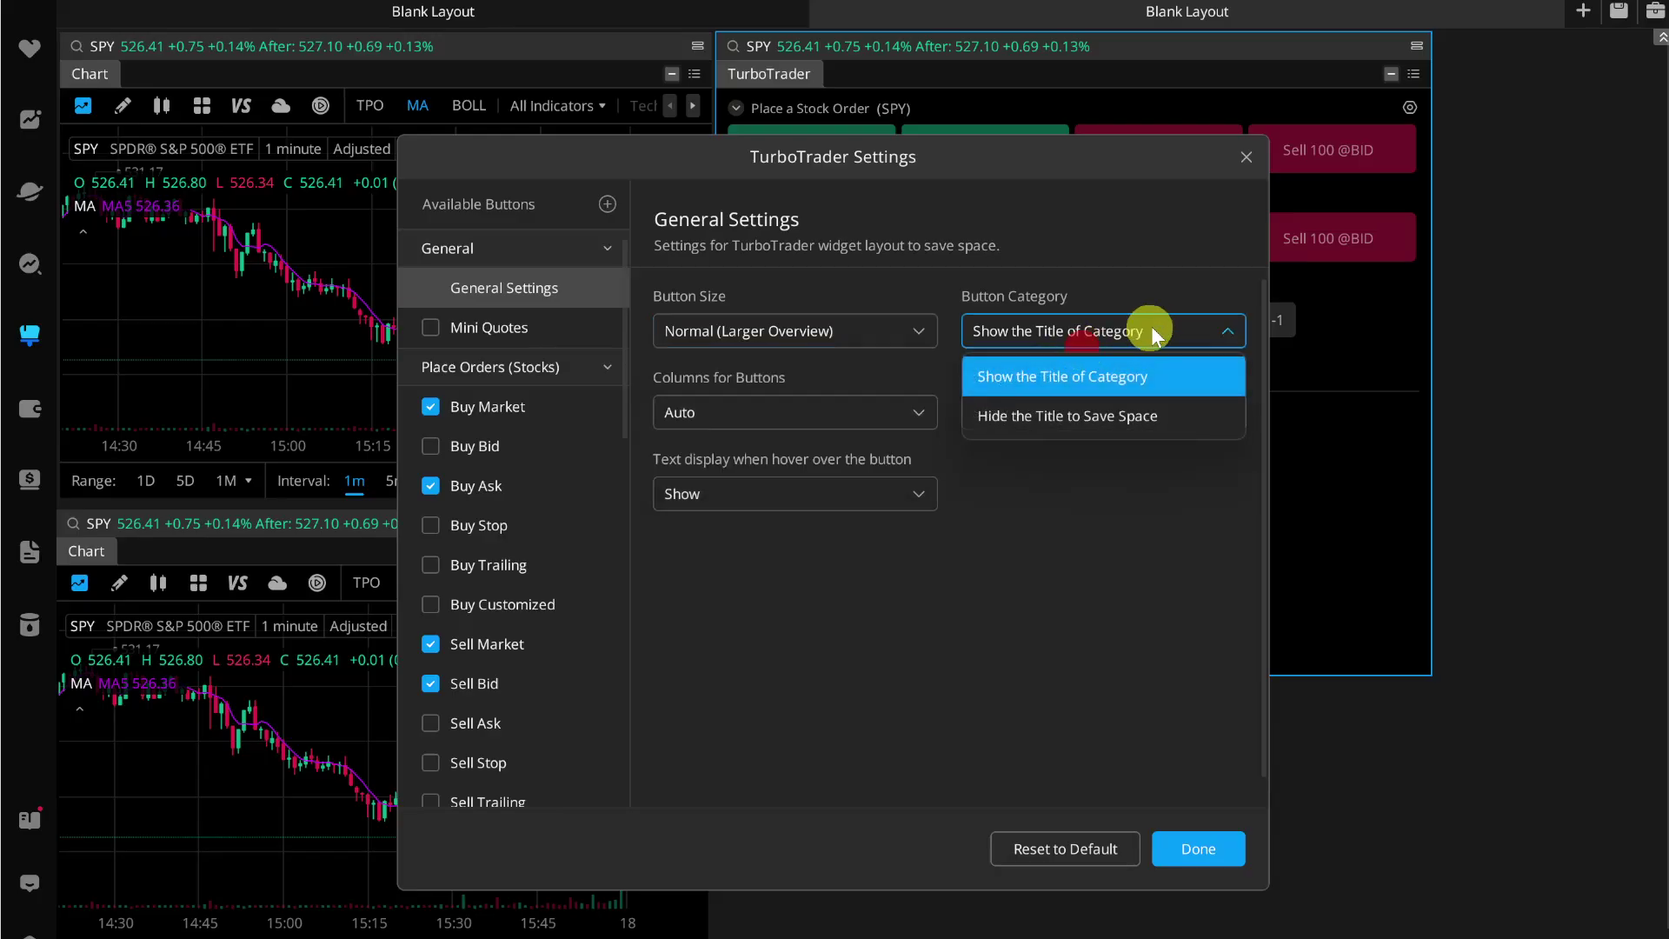
left_click(1080, 546)
left_click(696, 414)
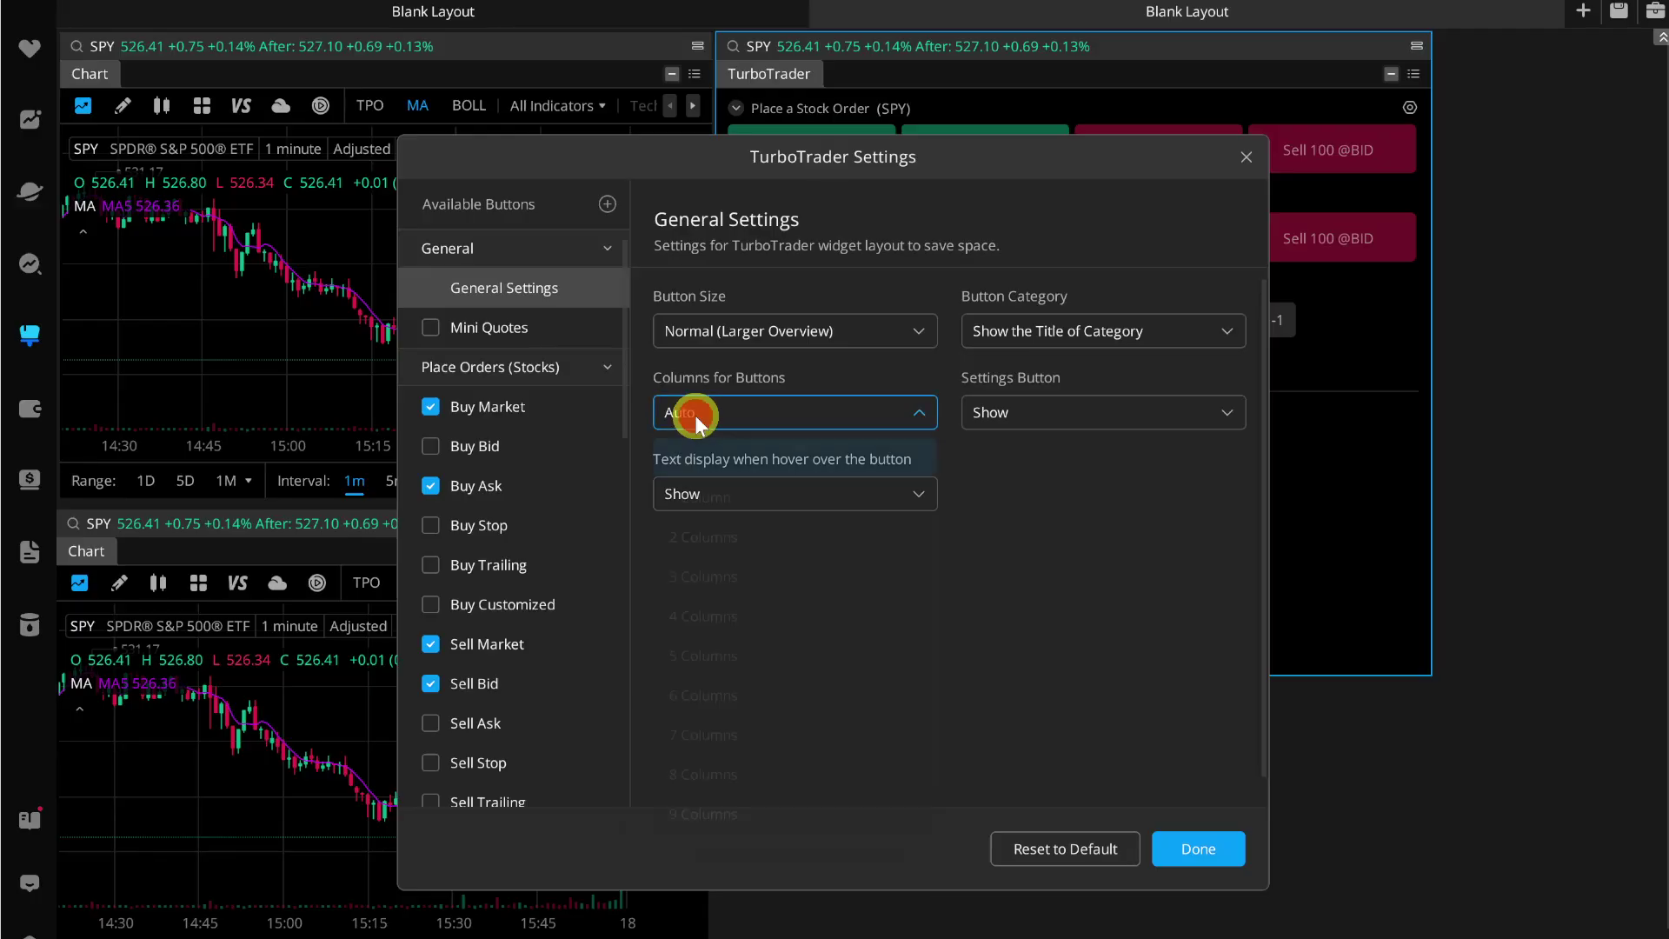
left_click(1063, 499)
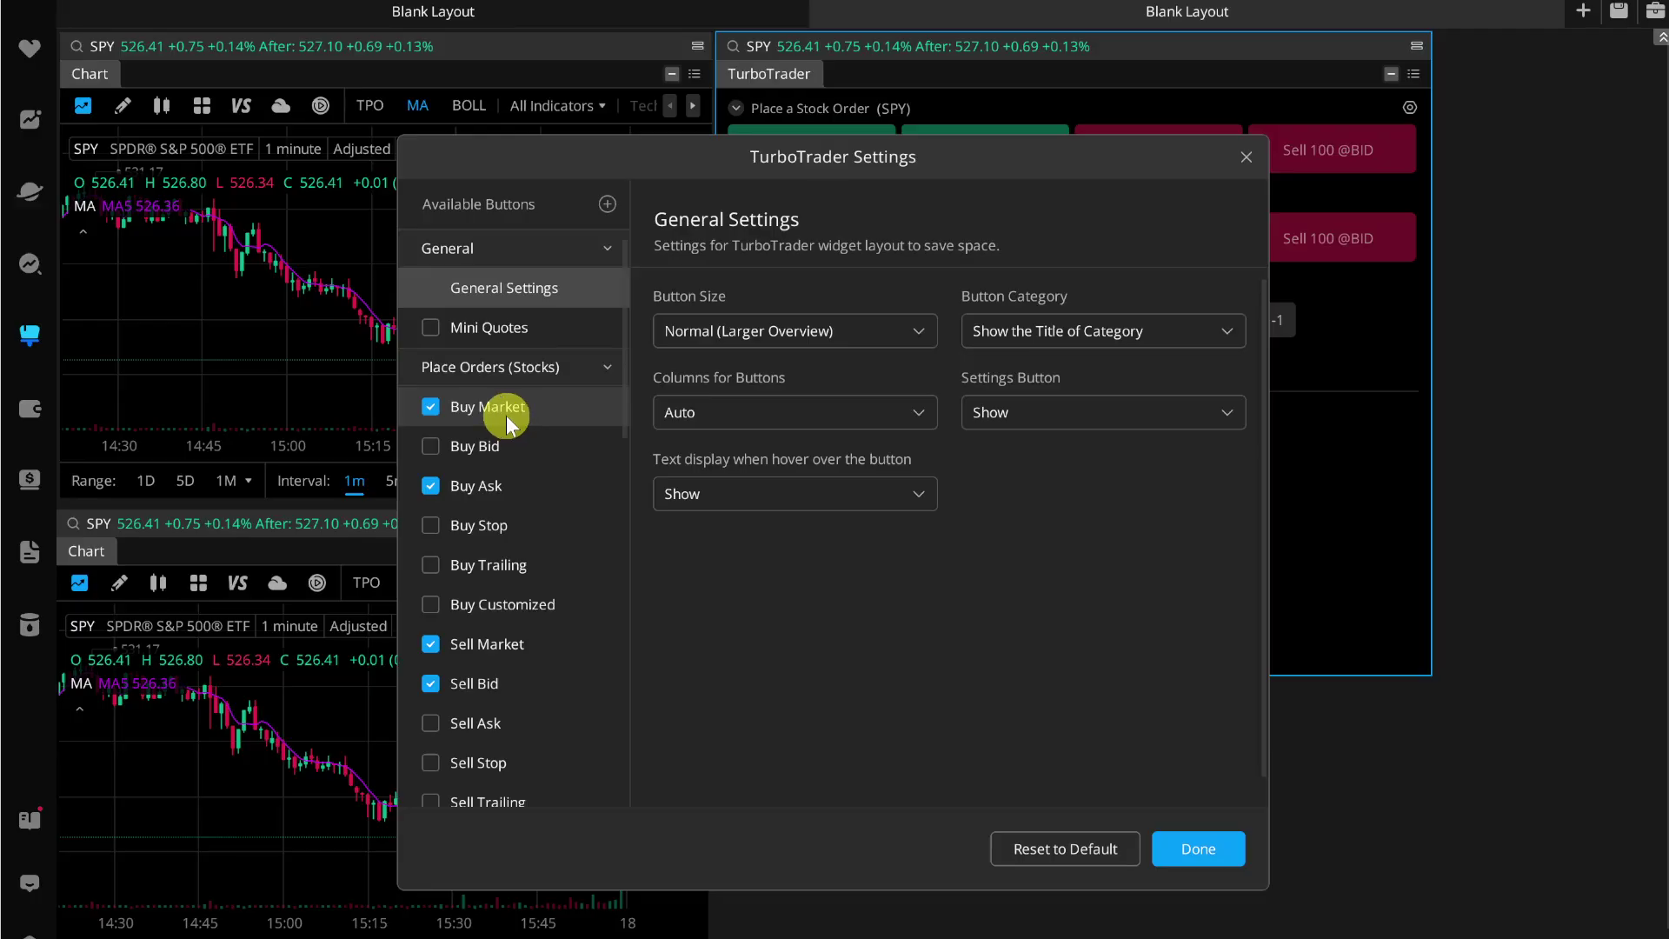
scroll(507, 423, "down", 2)
scroll(507, 424, "up", 2)
- Open the Buy Market button settings, keep Market order type, and view quantity presets
left_click(523, 409)
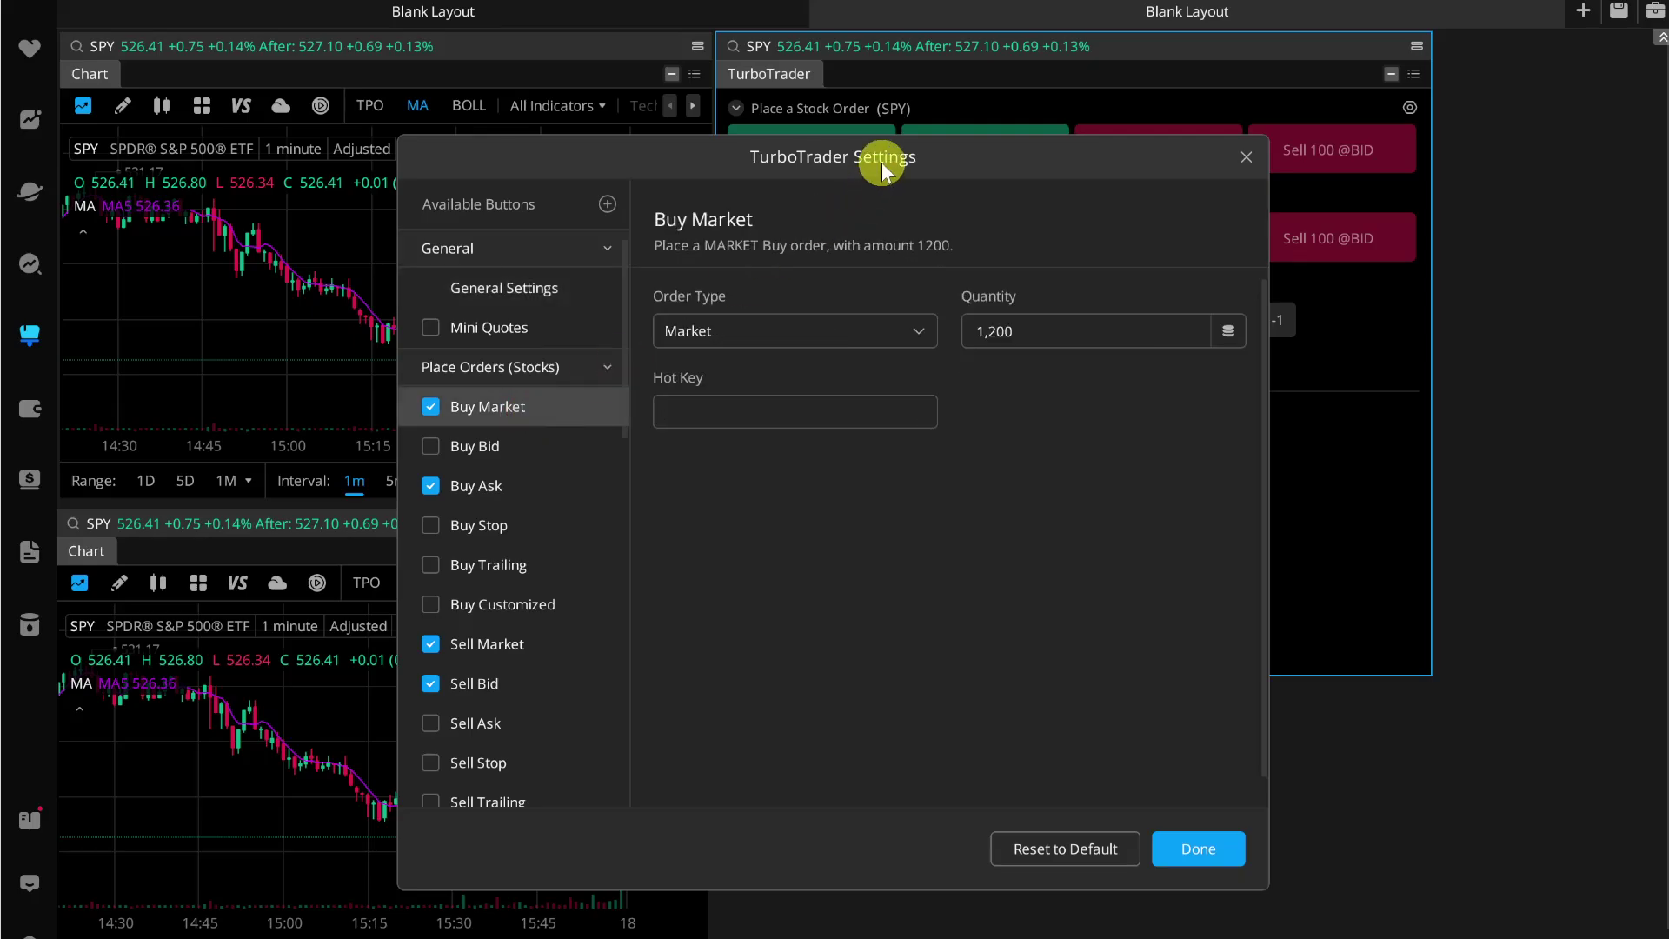
left_click_drag(882, 171, 781, 146)
left_click(619, 308)
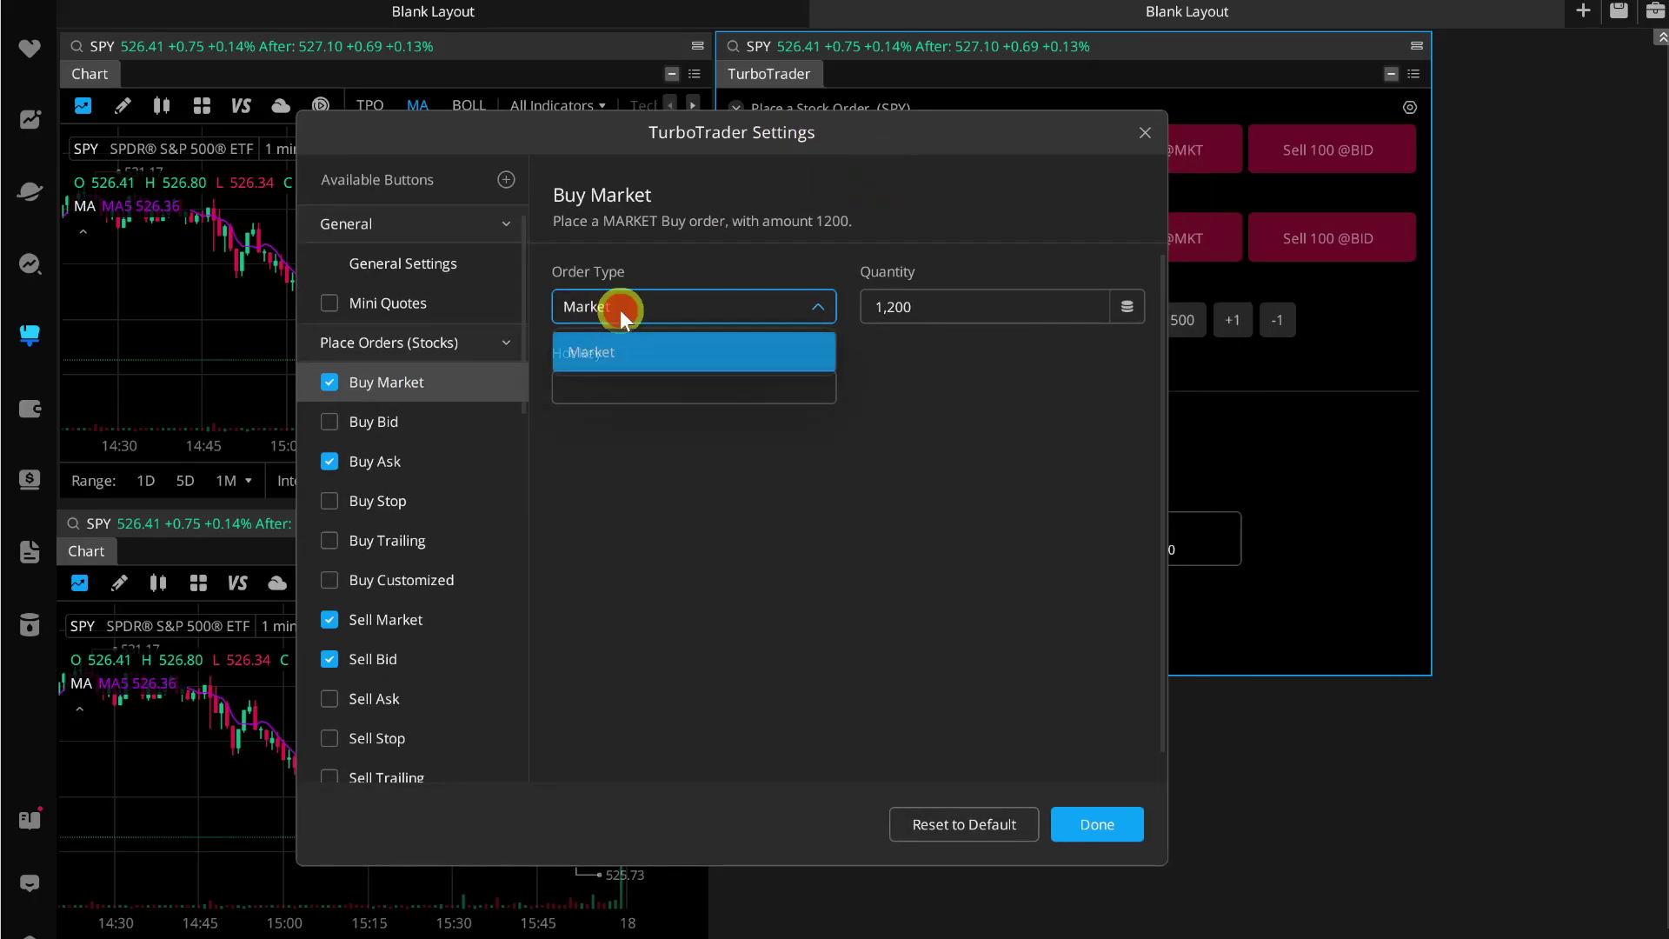
left_click(613, 357)
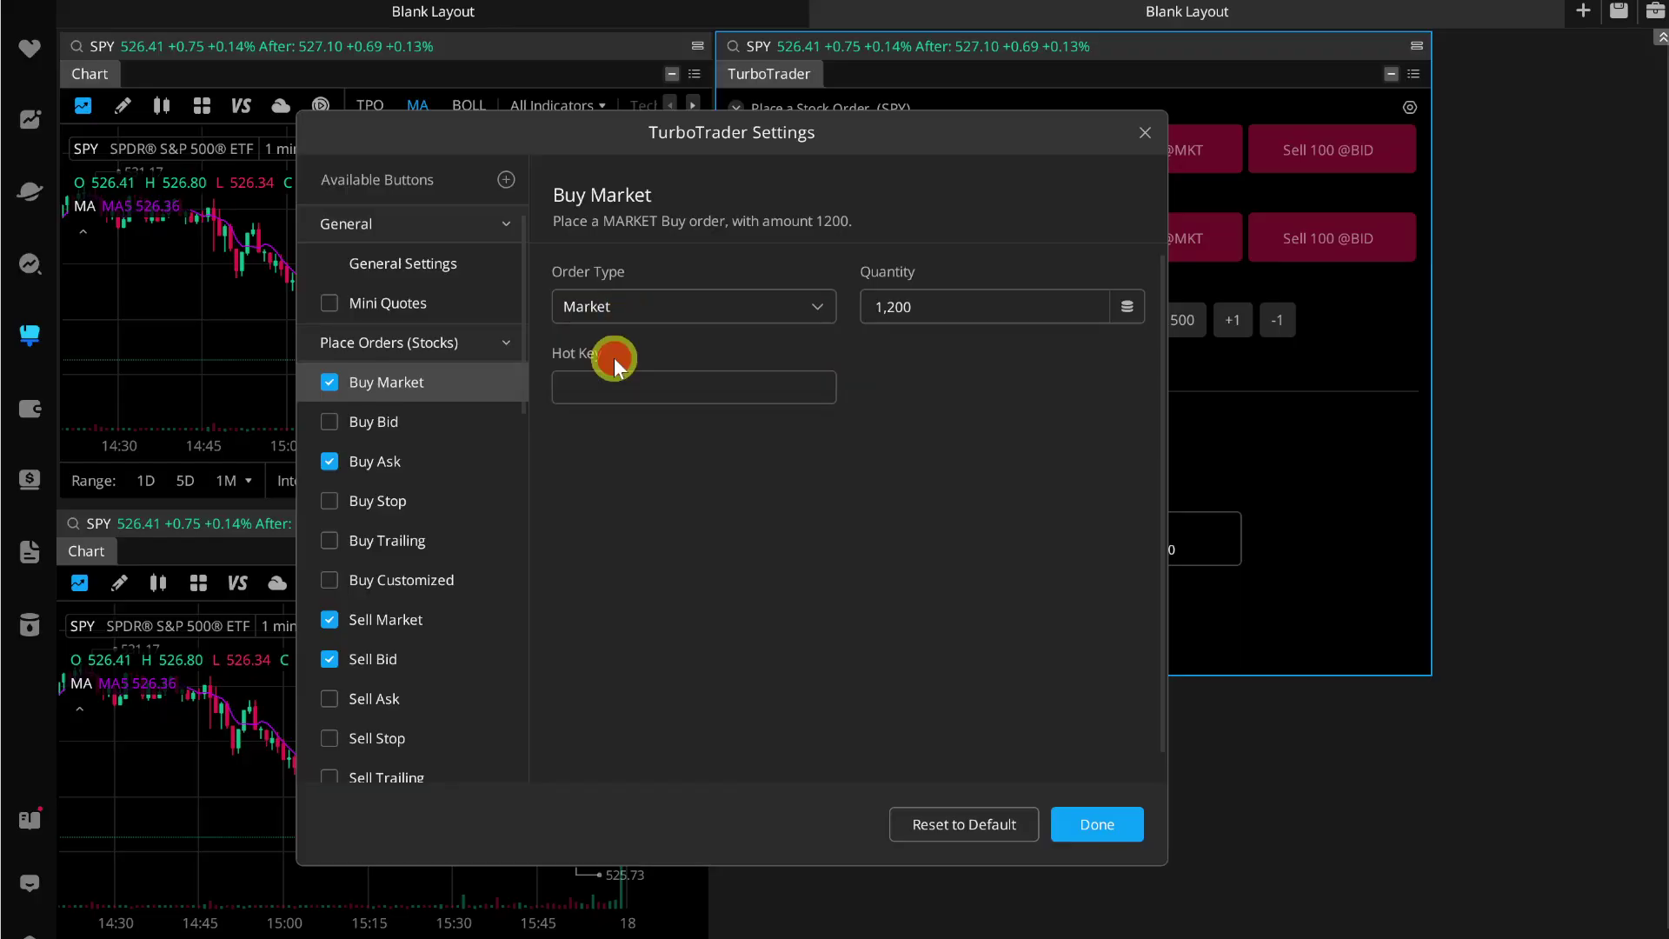
left_click(908, 308)
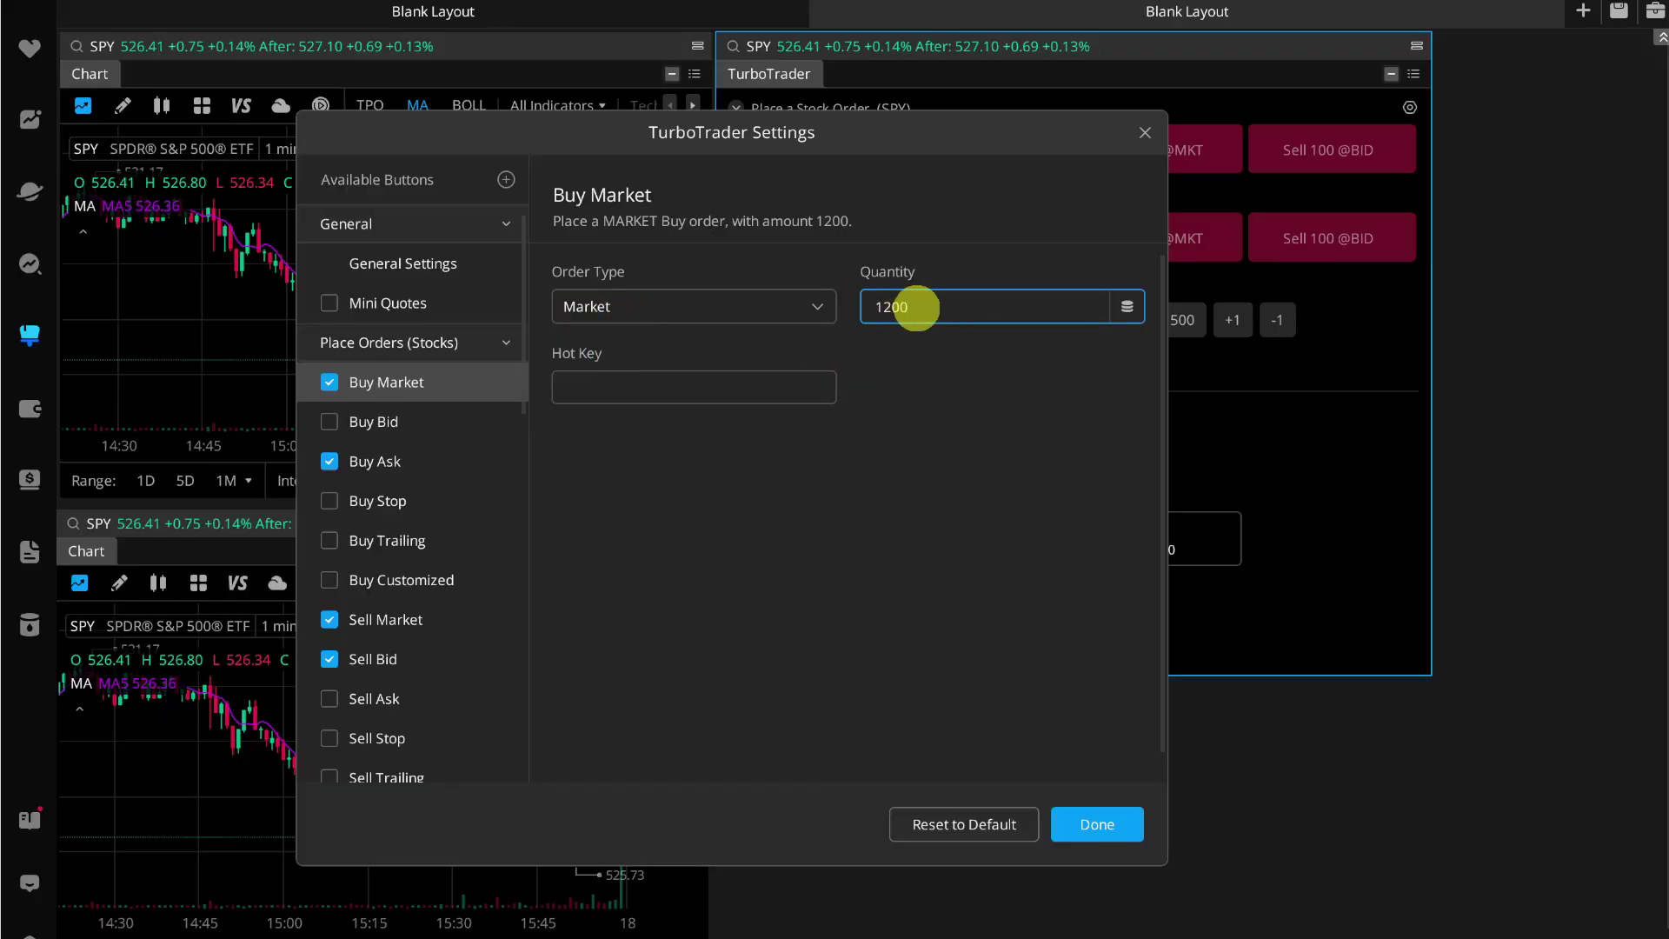
left_click(914, 308)
left_click_drag(927, 141, 883, 263)
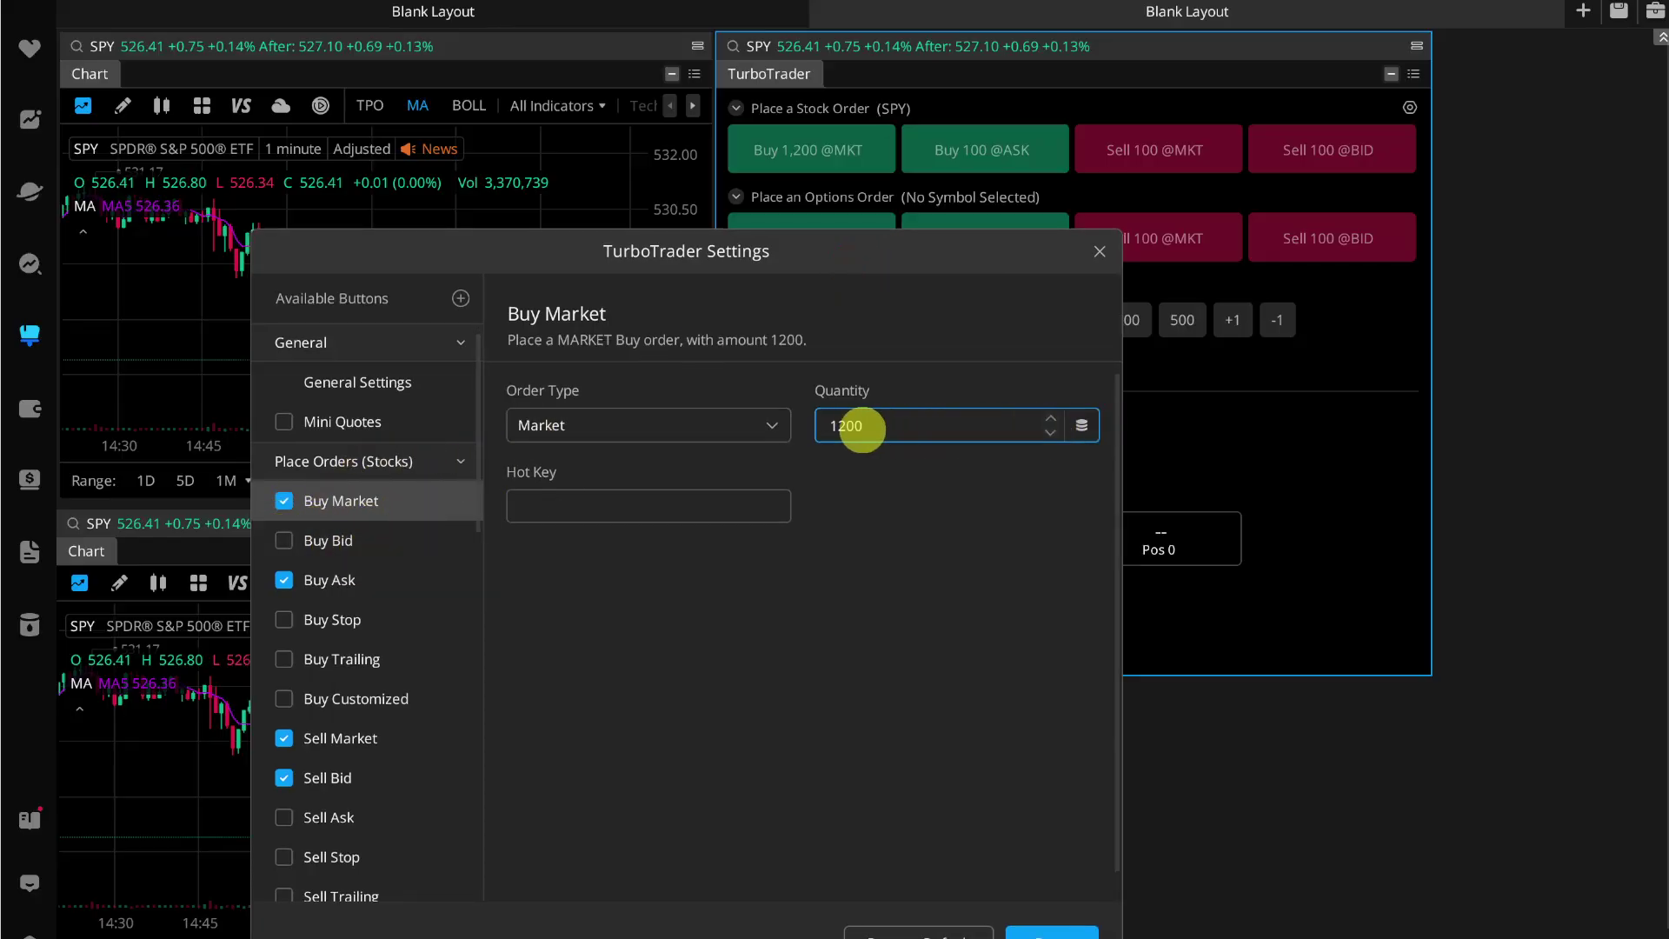
left_click(805, 430)
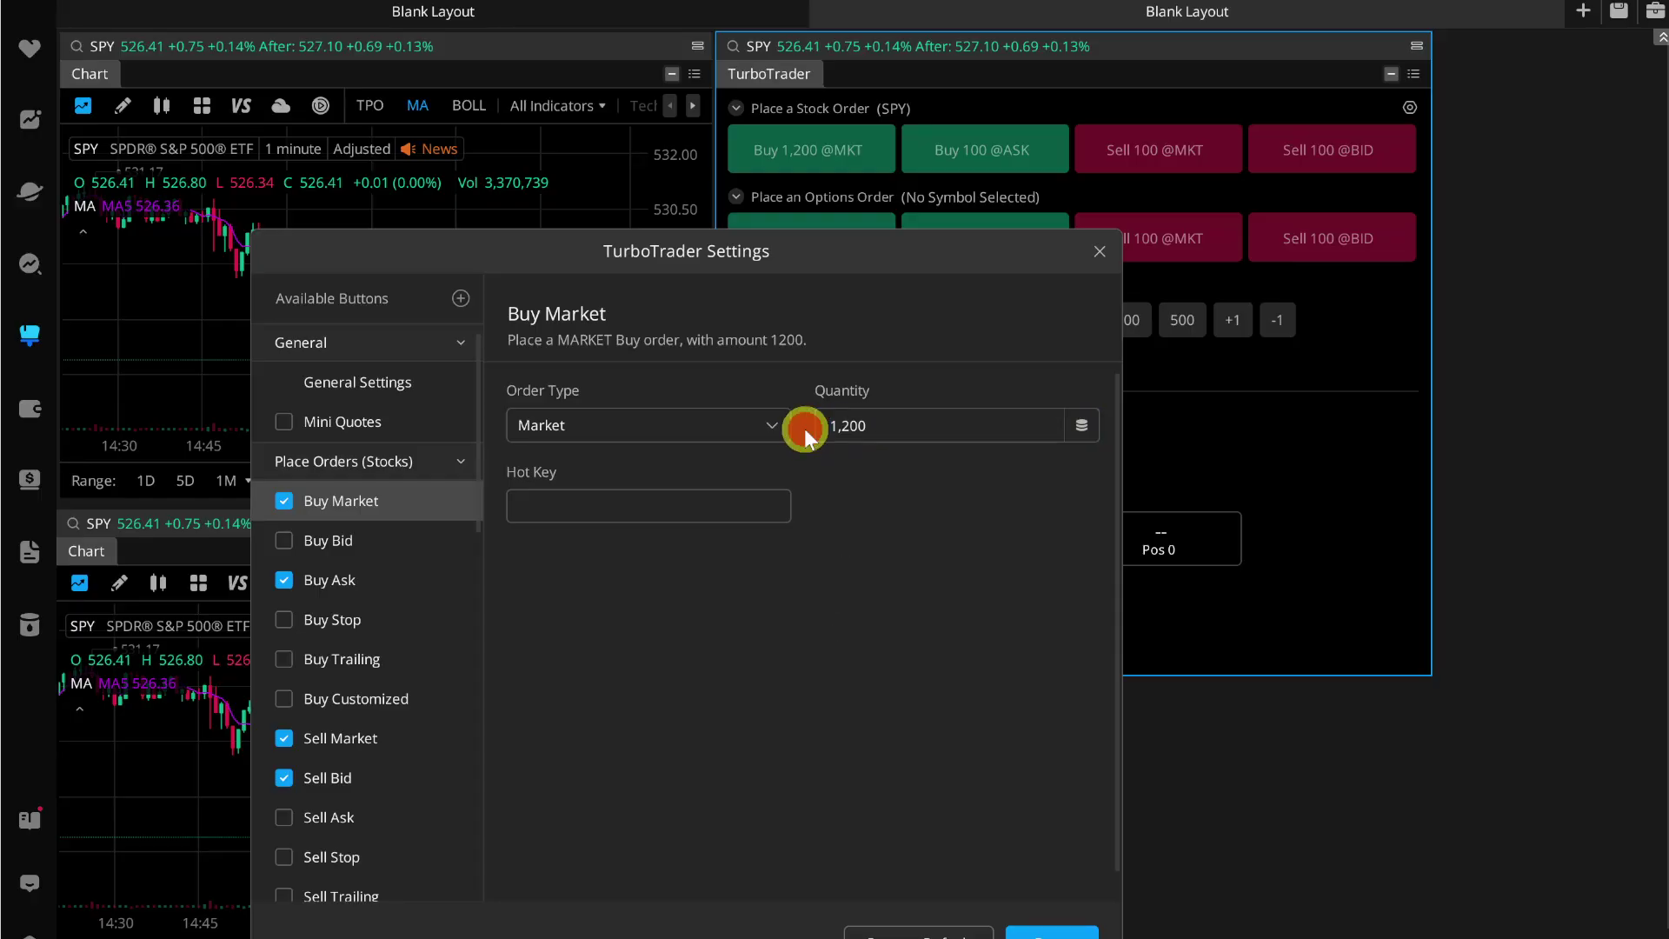
- Replace the Buy Market quantity of 1,200 with 10
left_click(1016, 429)
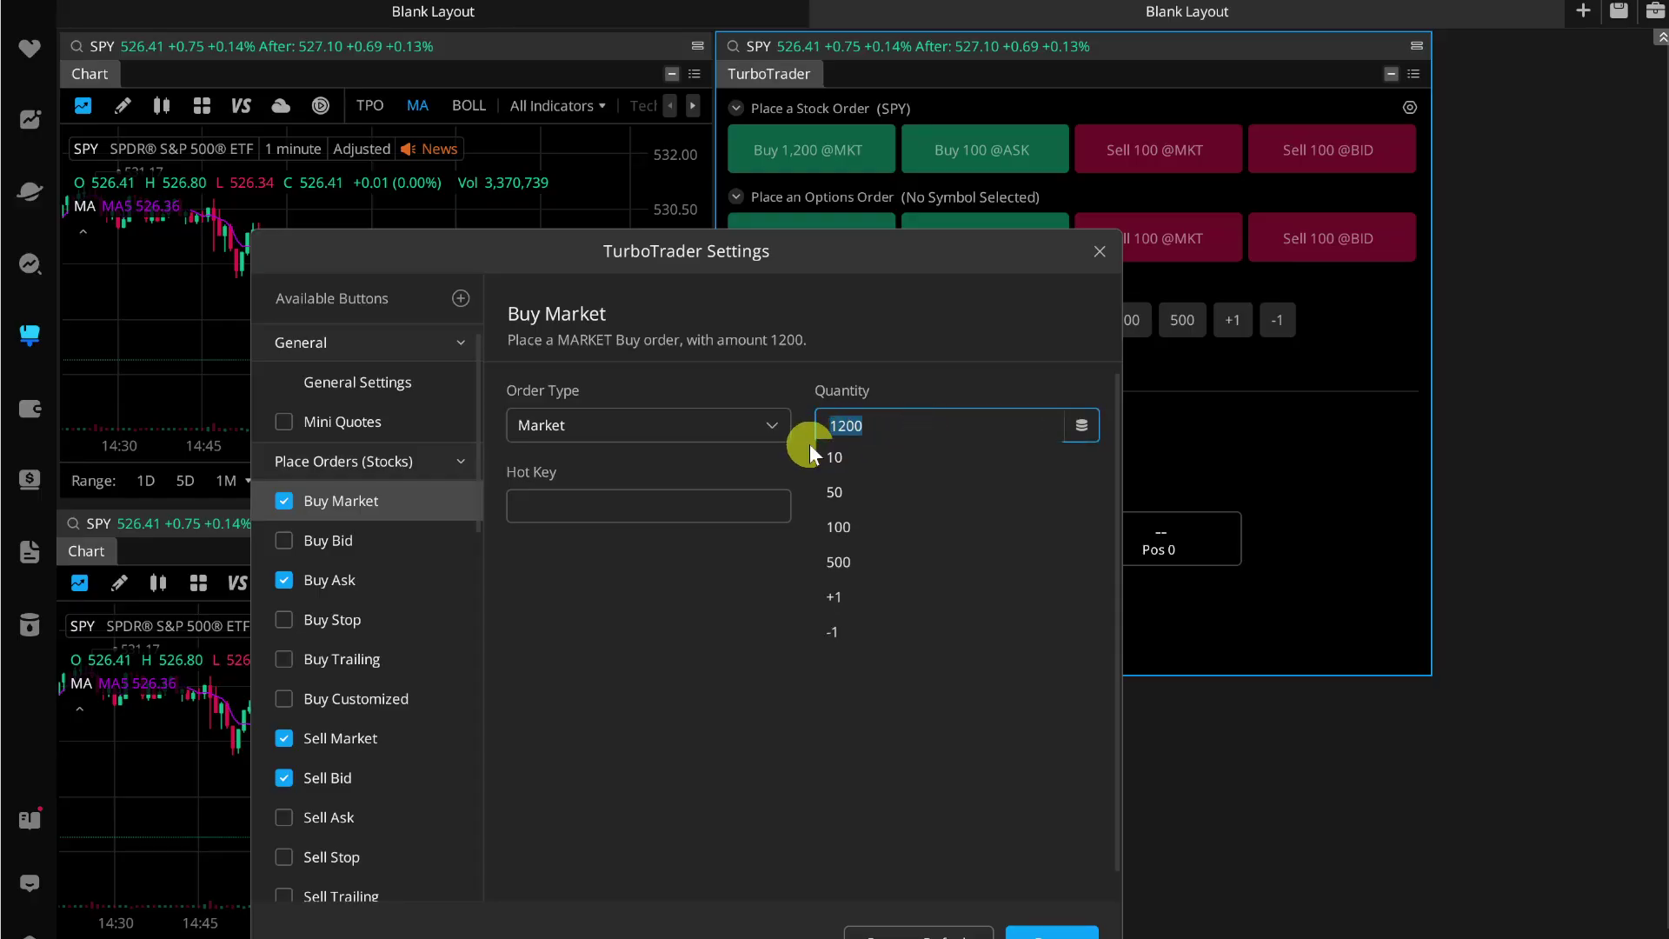
left_click(893, 423)
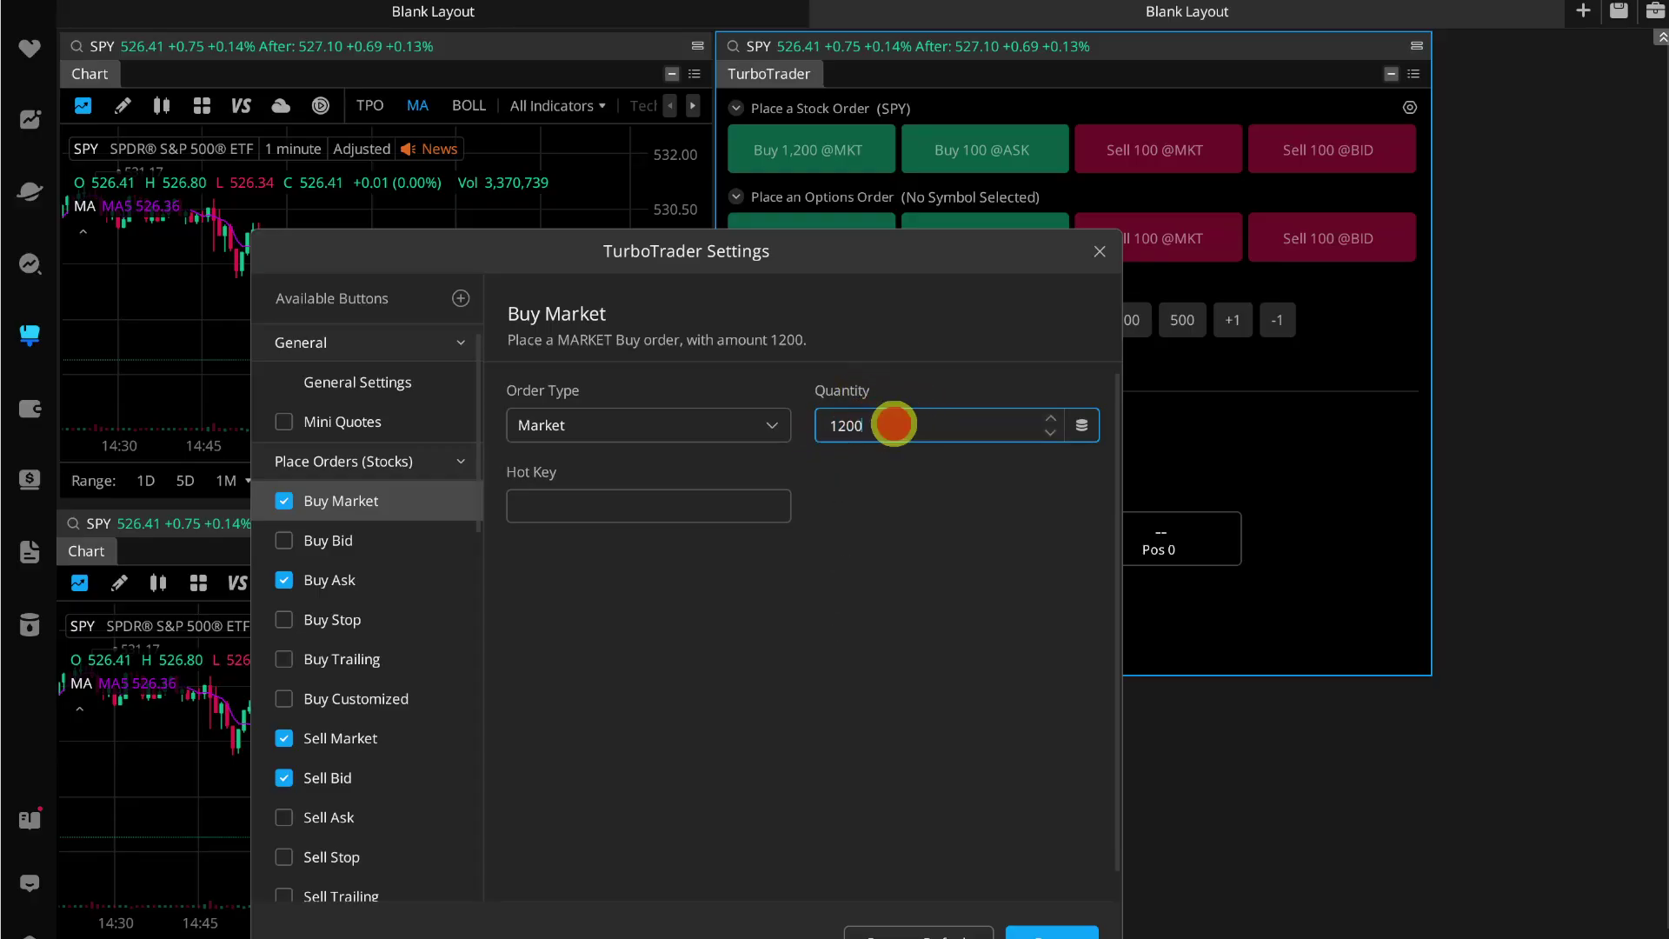
type("10")
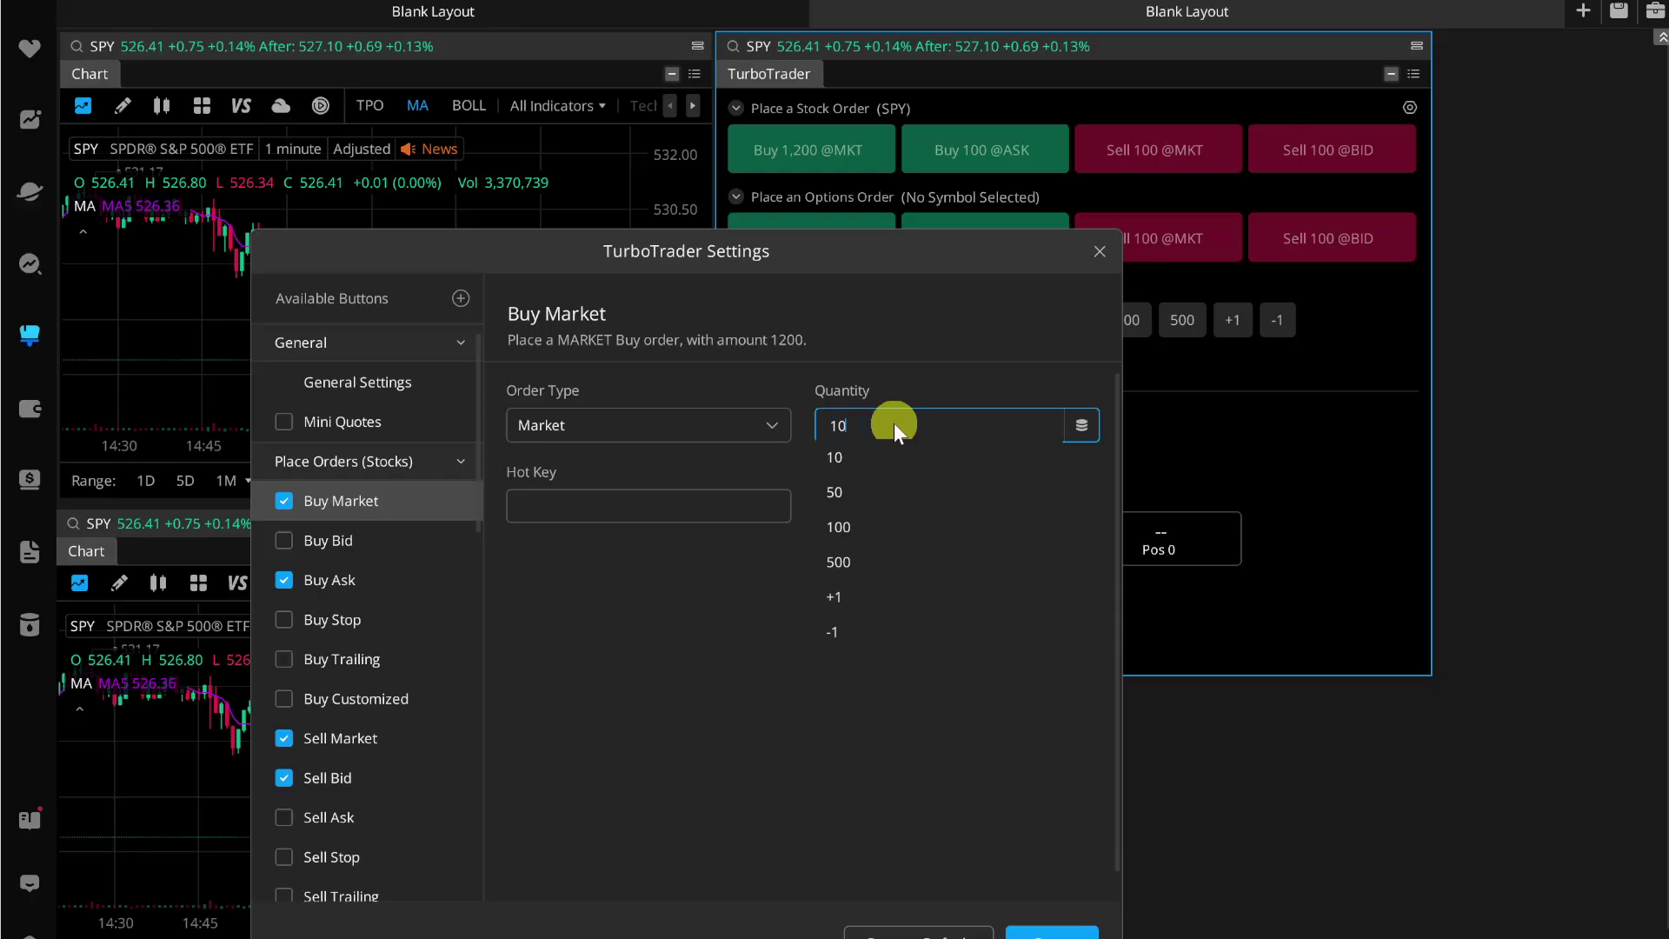
left_click(713, 692)
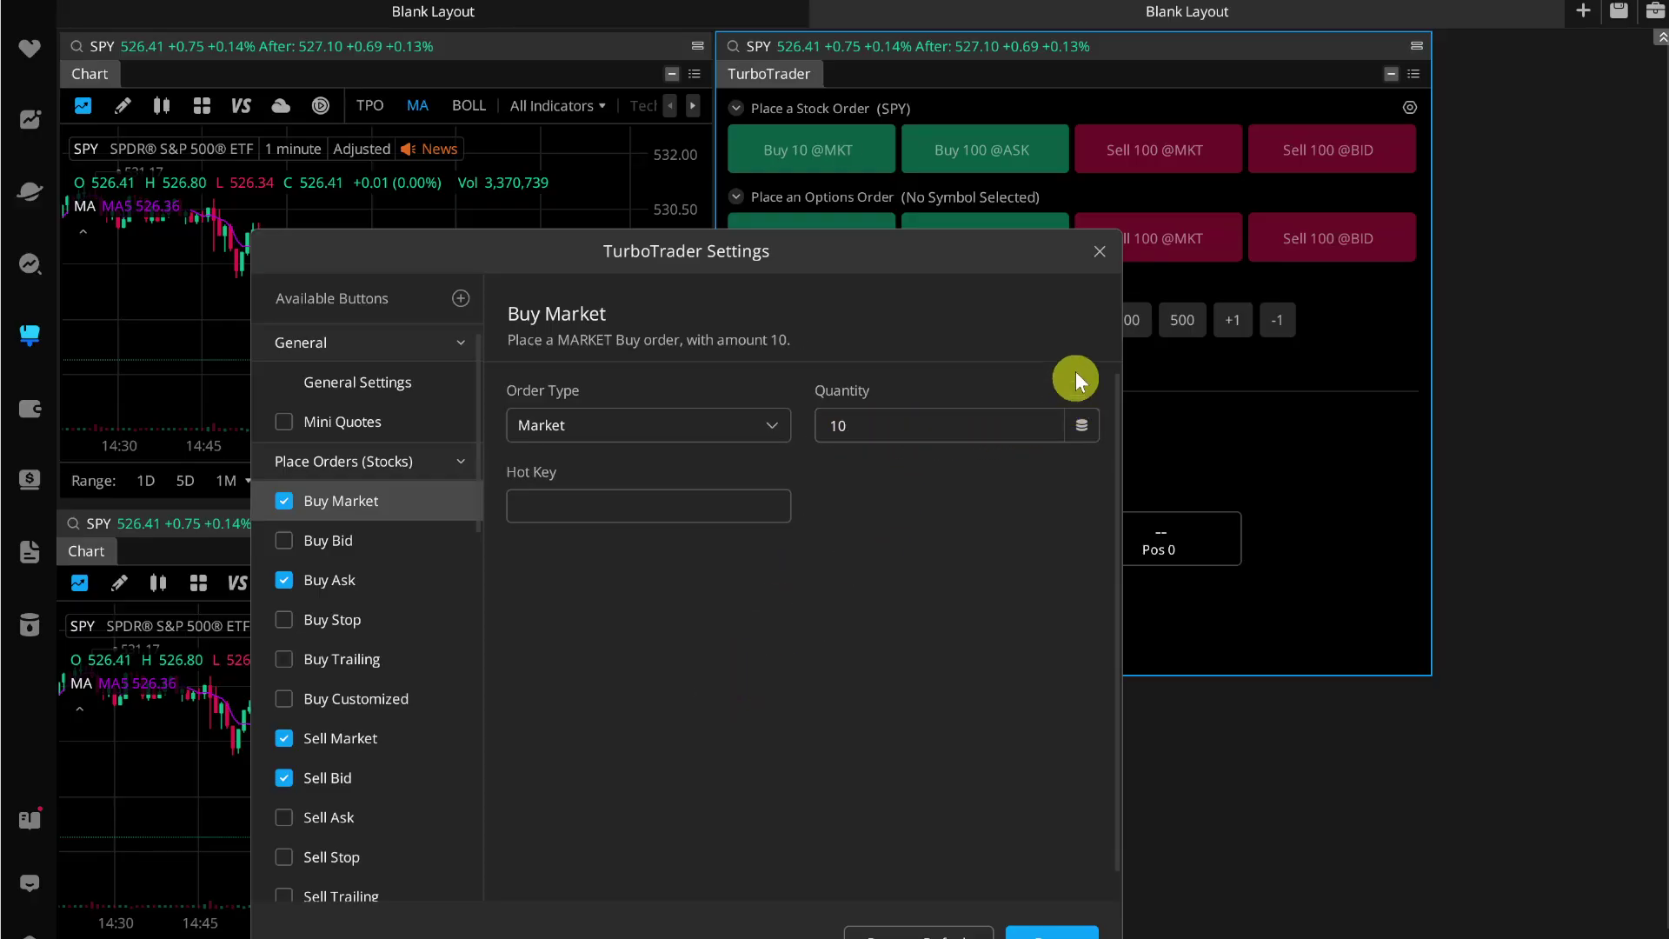
left_click(855, 256)
left_click_drag(855, 256, 804, 146)
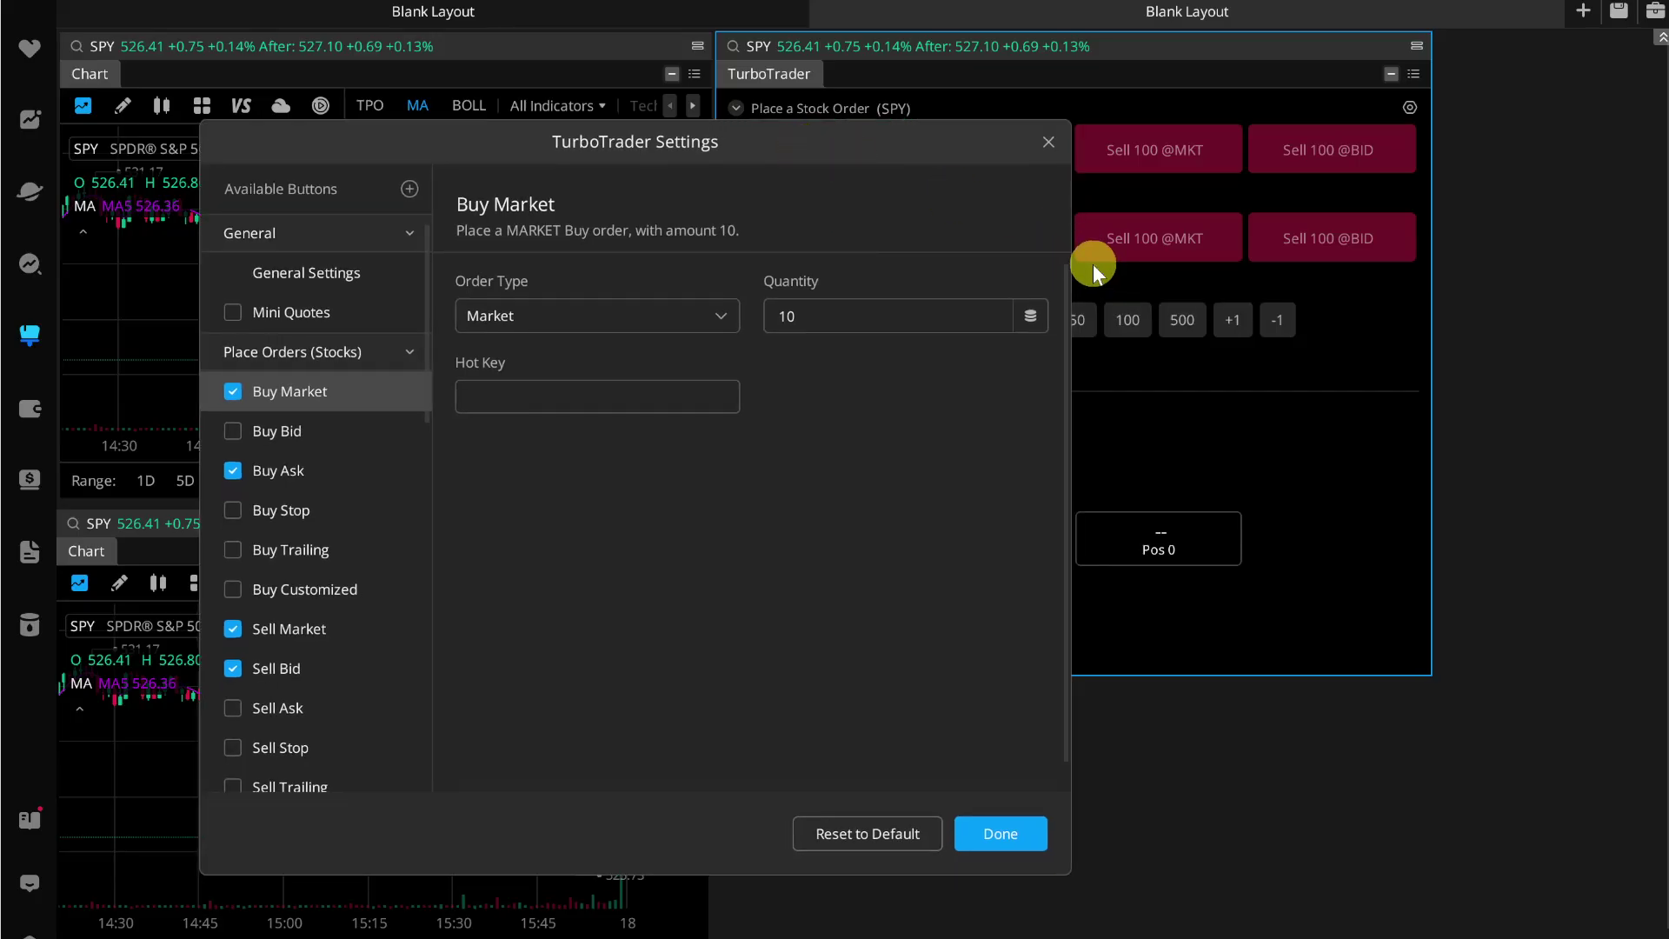
- Cycle the quantity unit through percentage and dollars, then back to 10 shares
left_click(1031, 318)
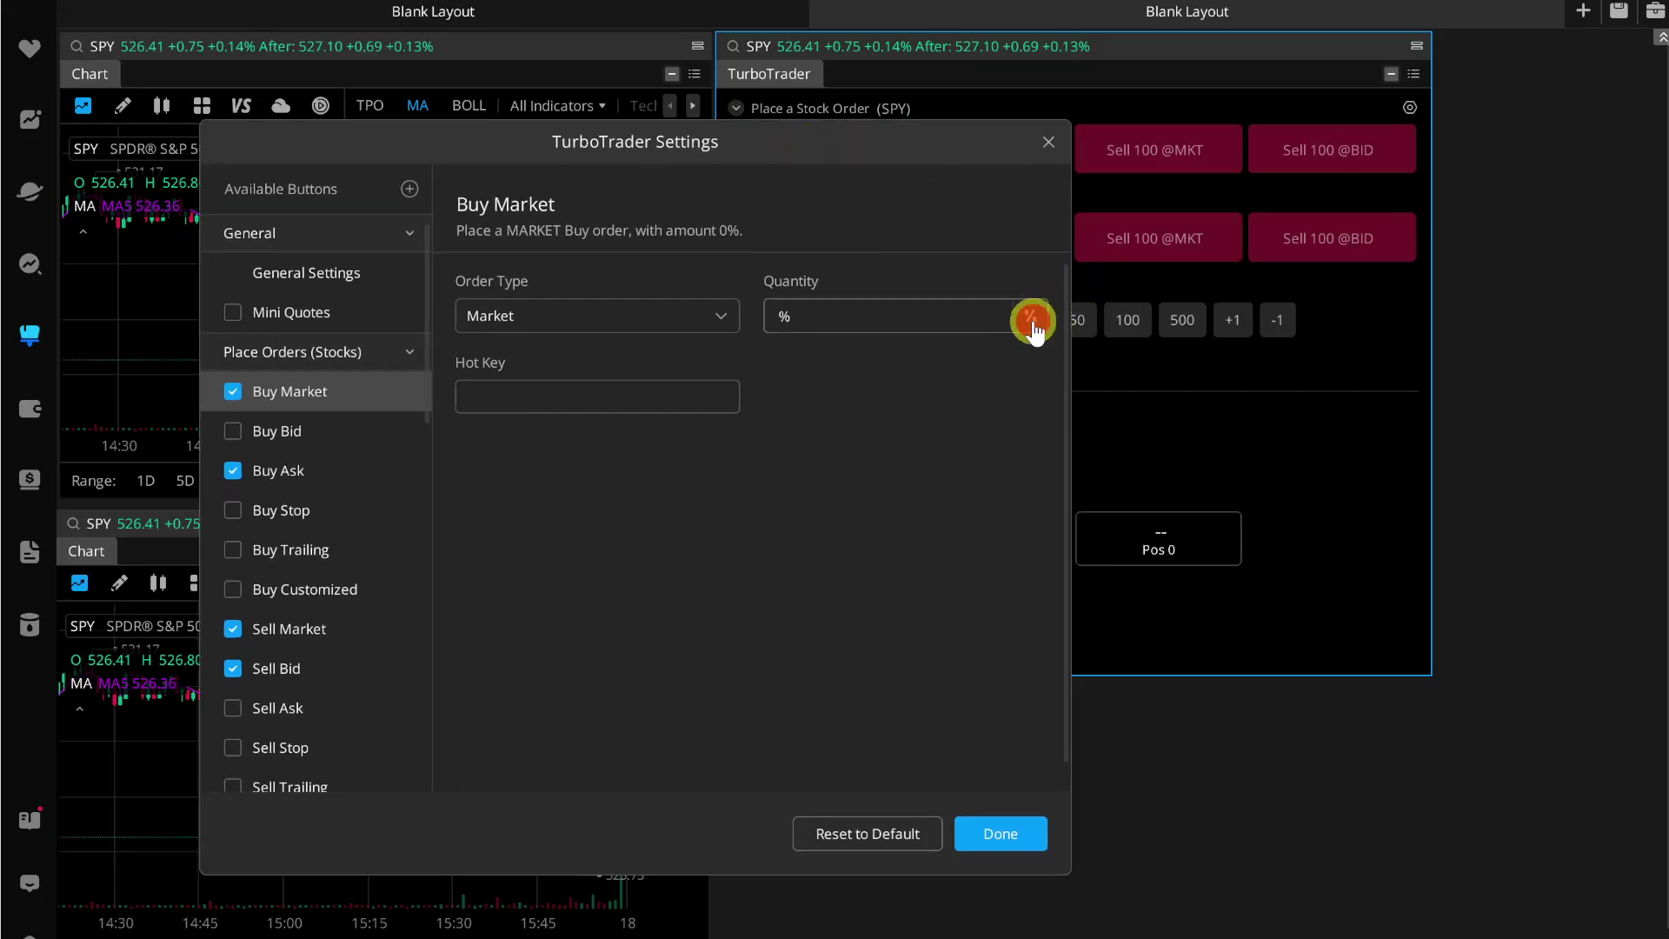
left_click(839, 313)
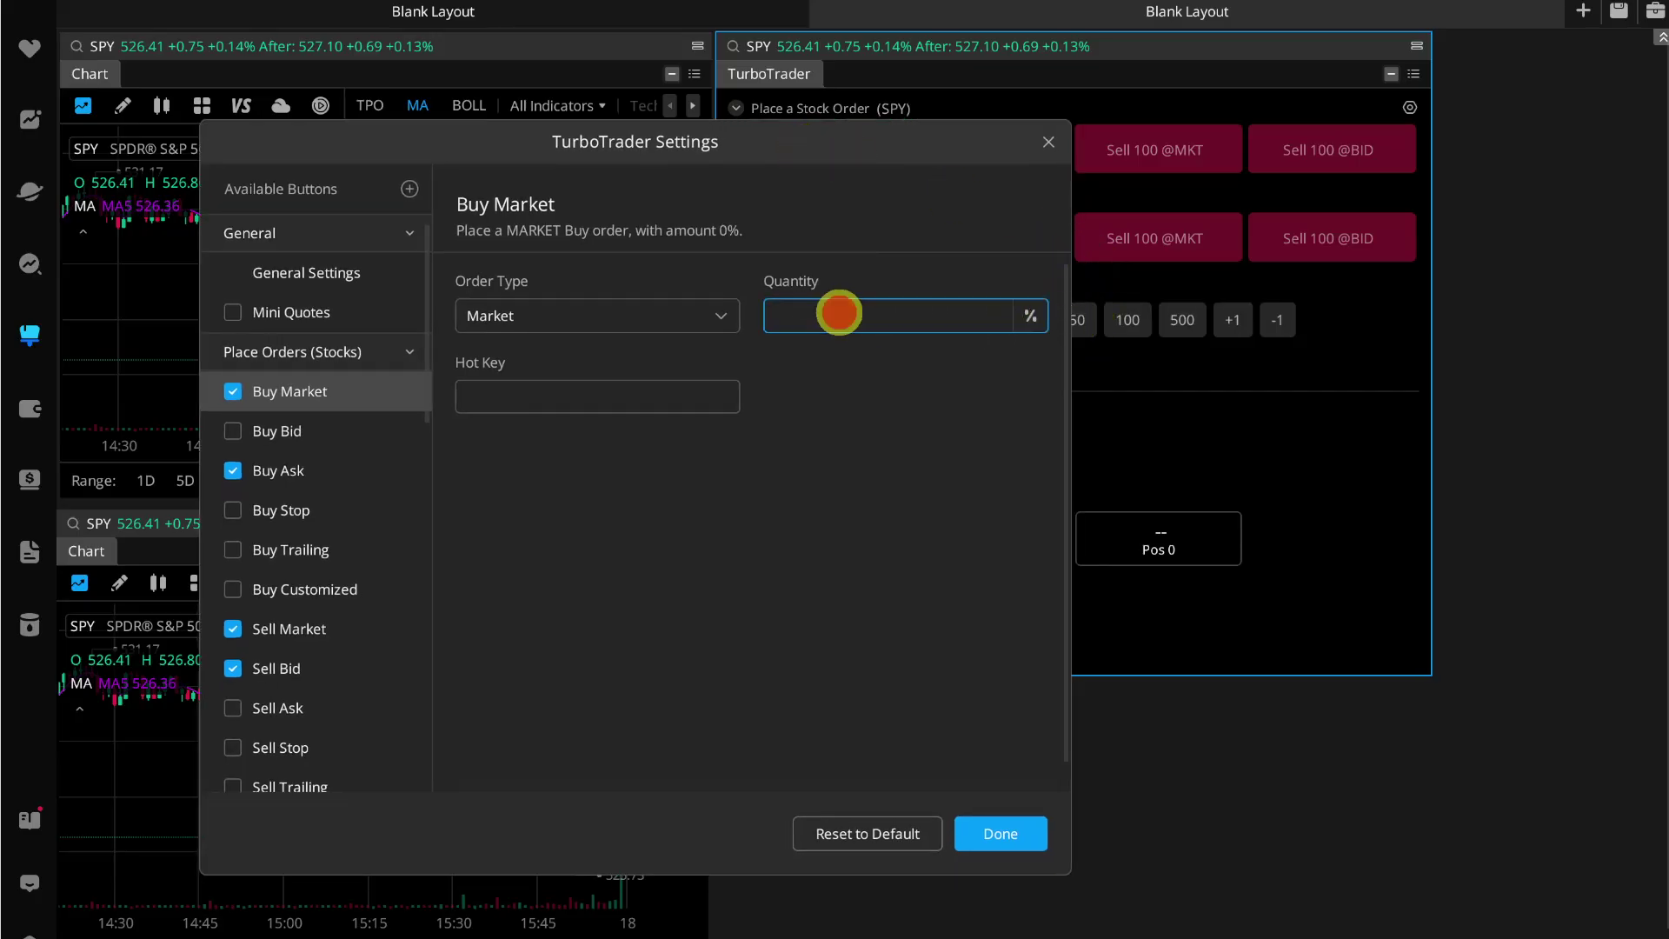
left_click(1033, 315)
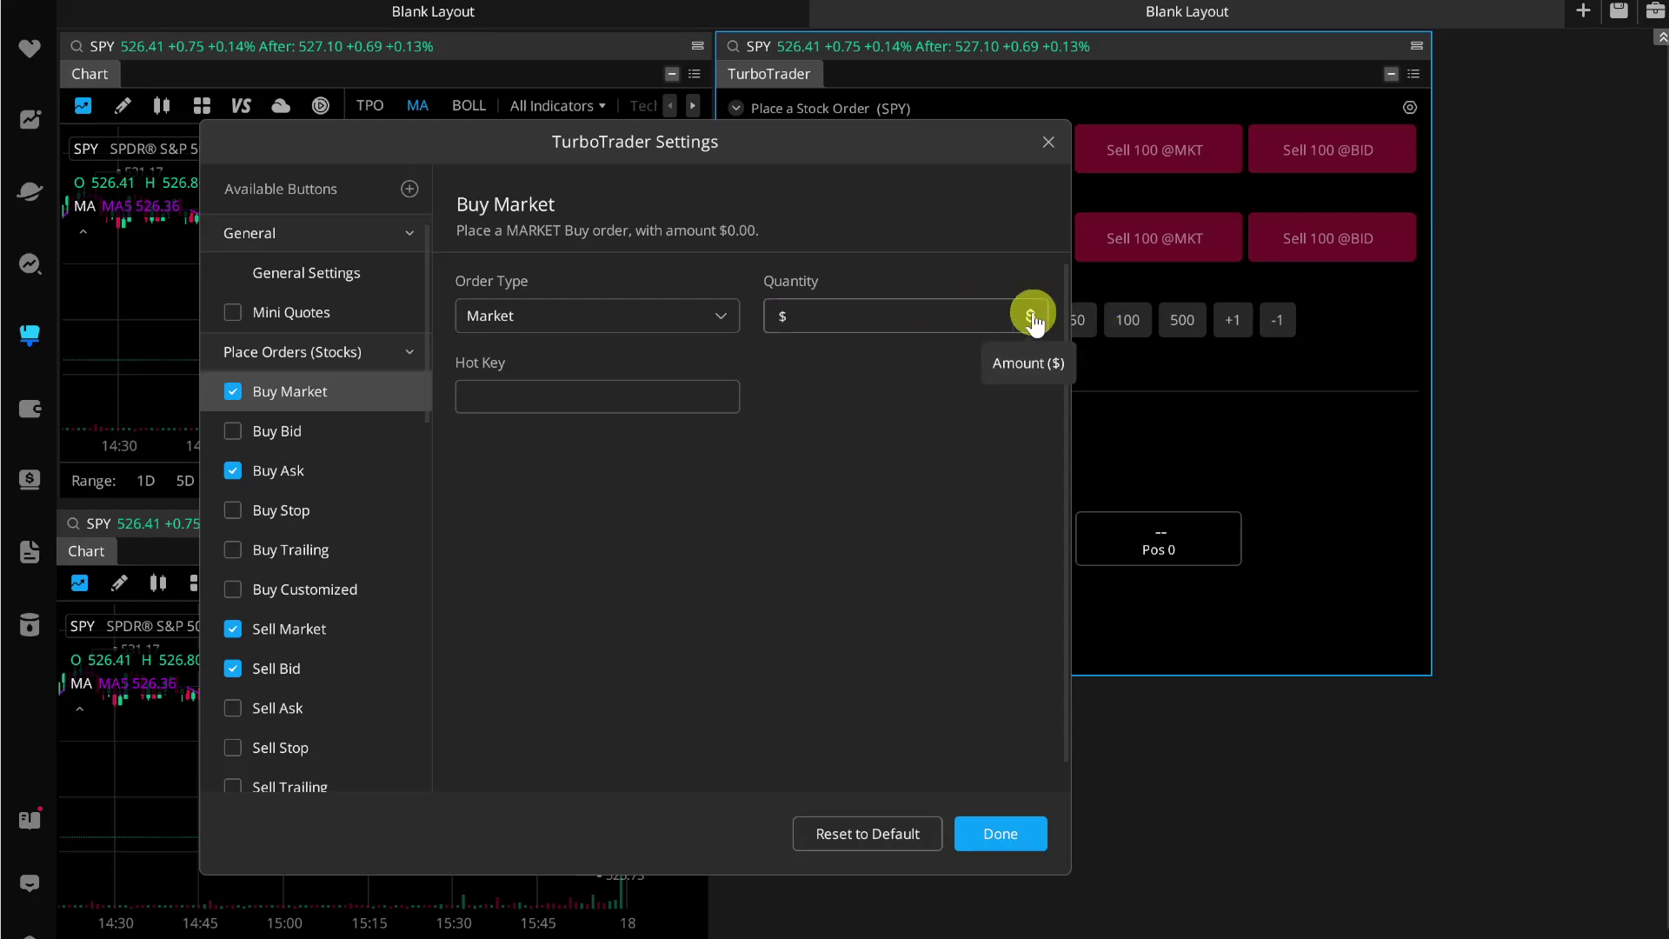
left_click(1032, 317)
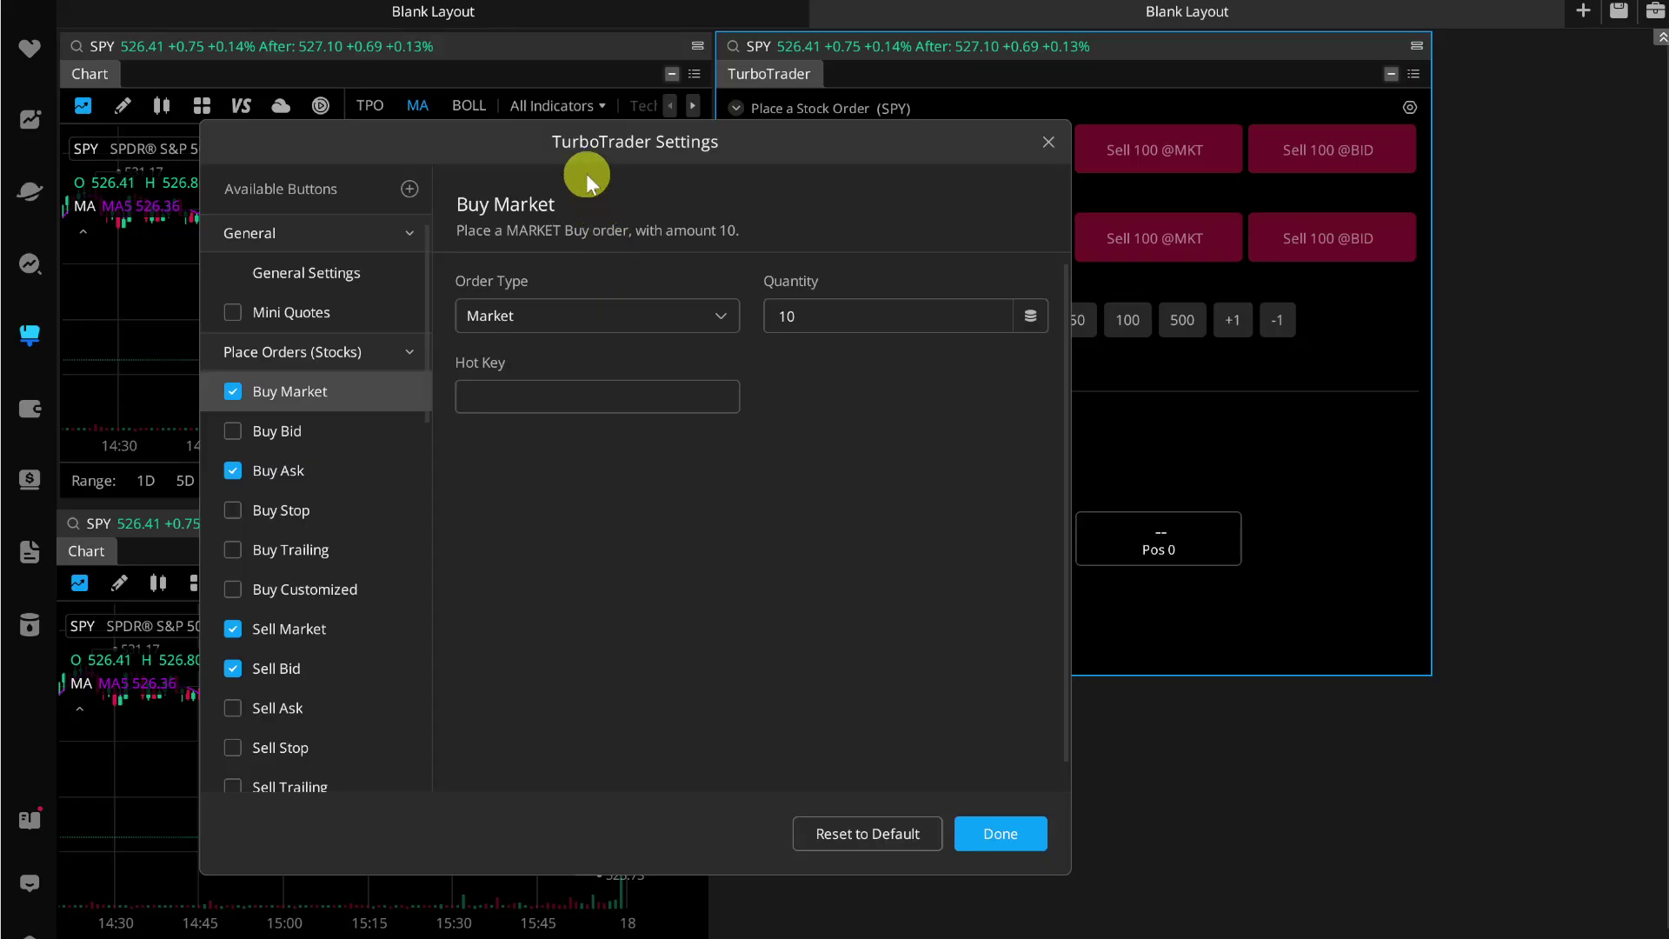
left_click_drag(571, 161, 635, 139)
- Assign Ctrl+U as the Buy Market hotkey after cancelling the Ctrl+B replace prompt
left_click(549, 375)
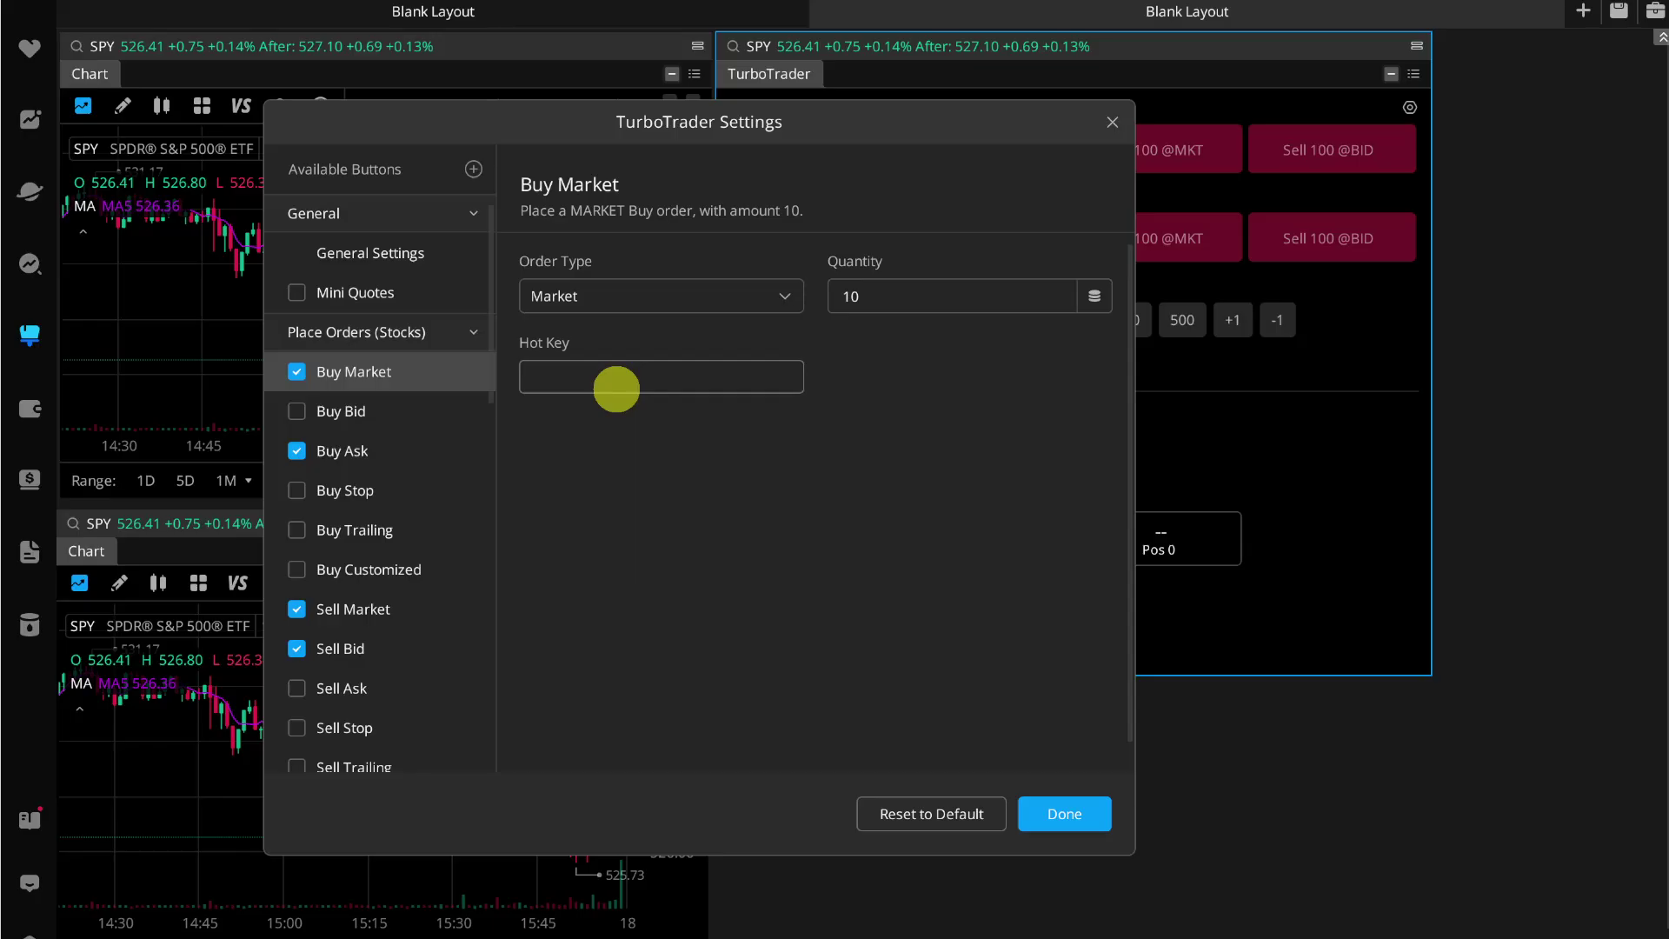
key("ctrl+b")
left_click(818, 546)
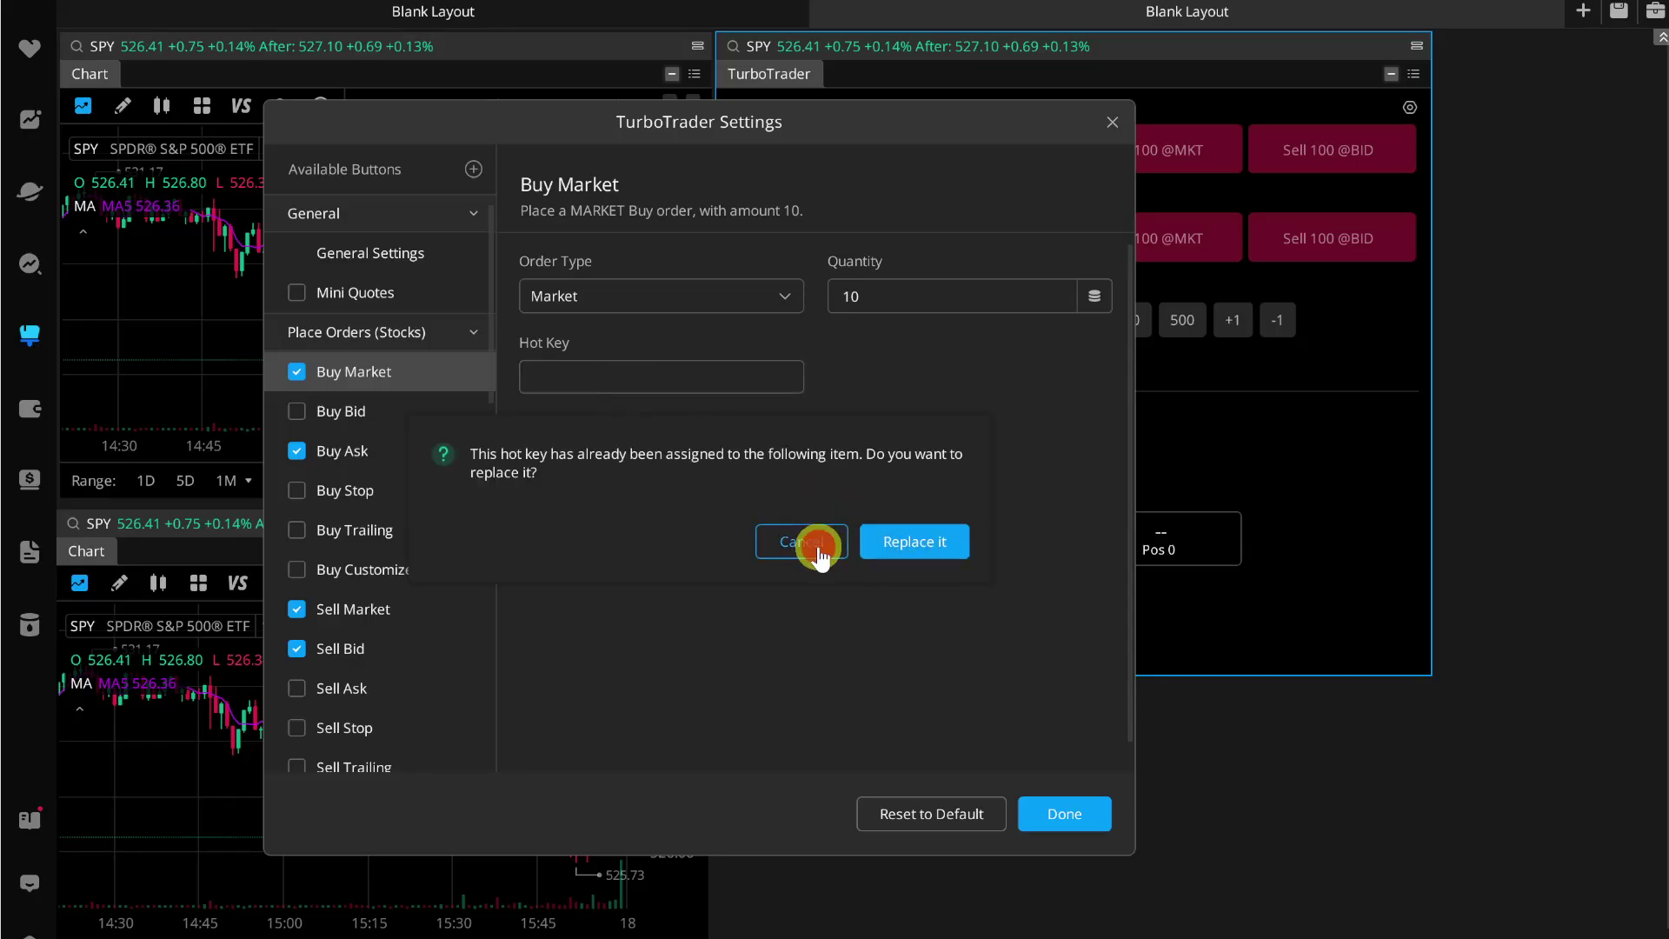
left_click(597, 376)
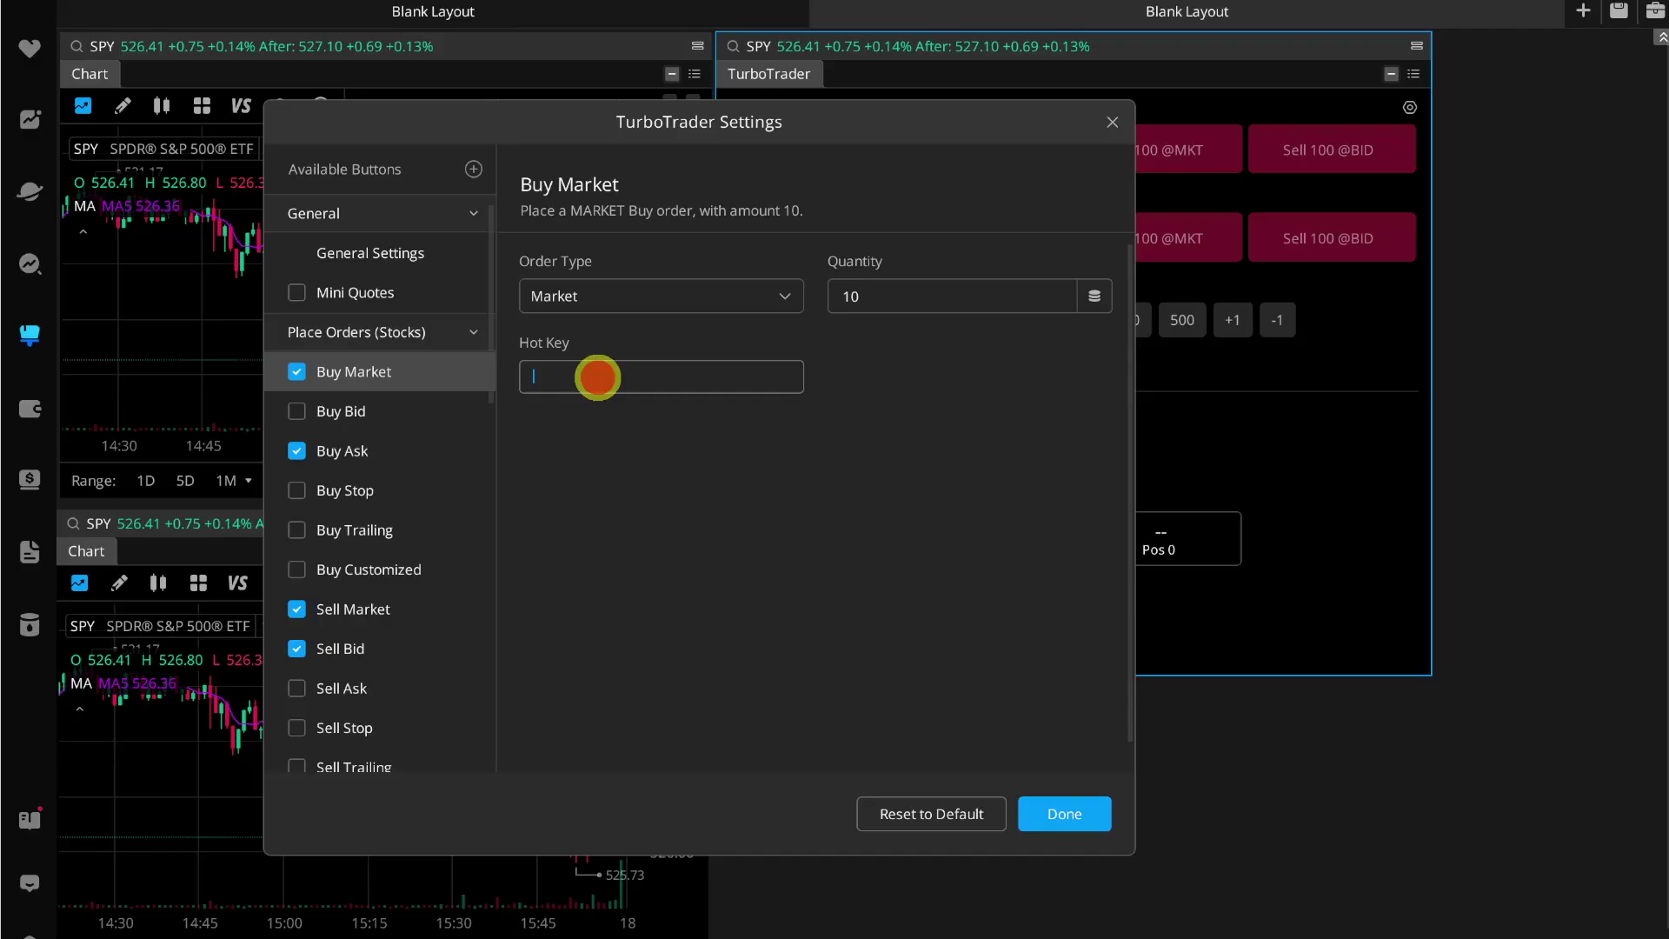
key("ctrl+u")
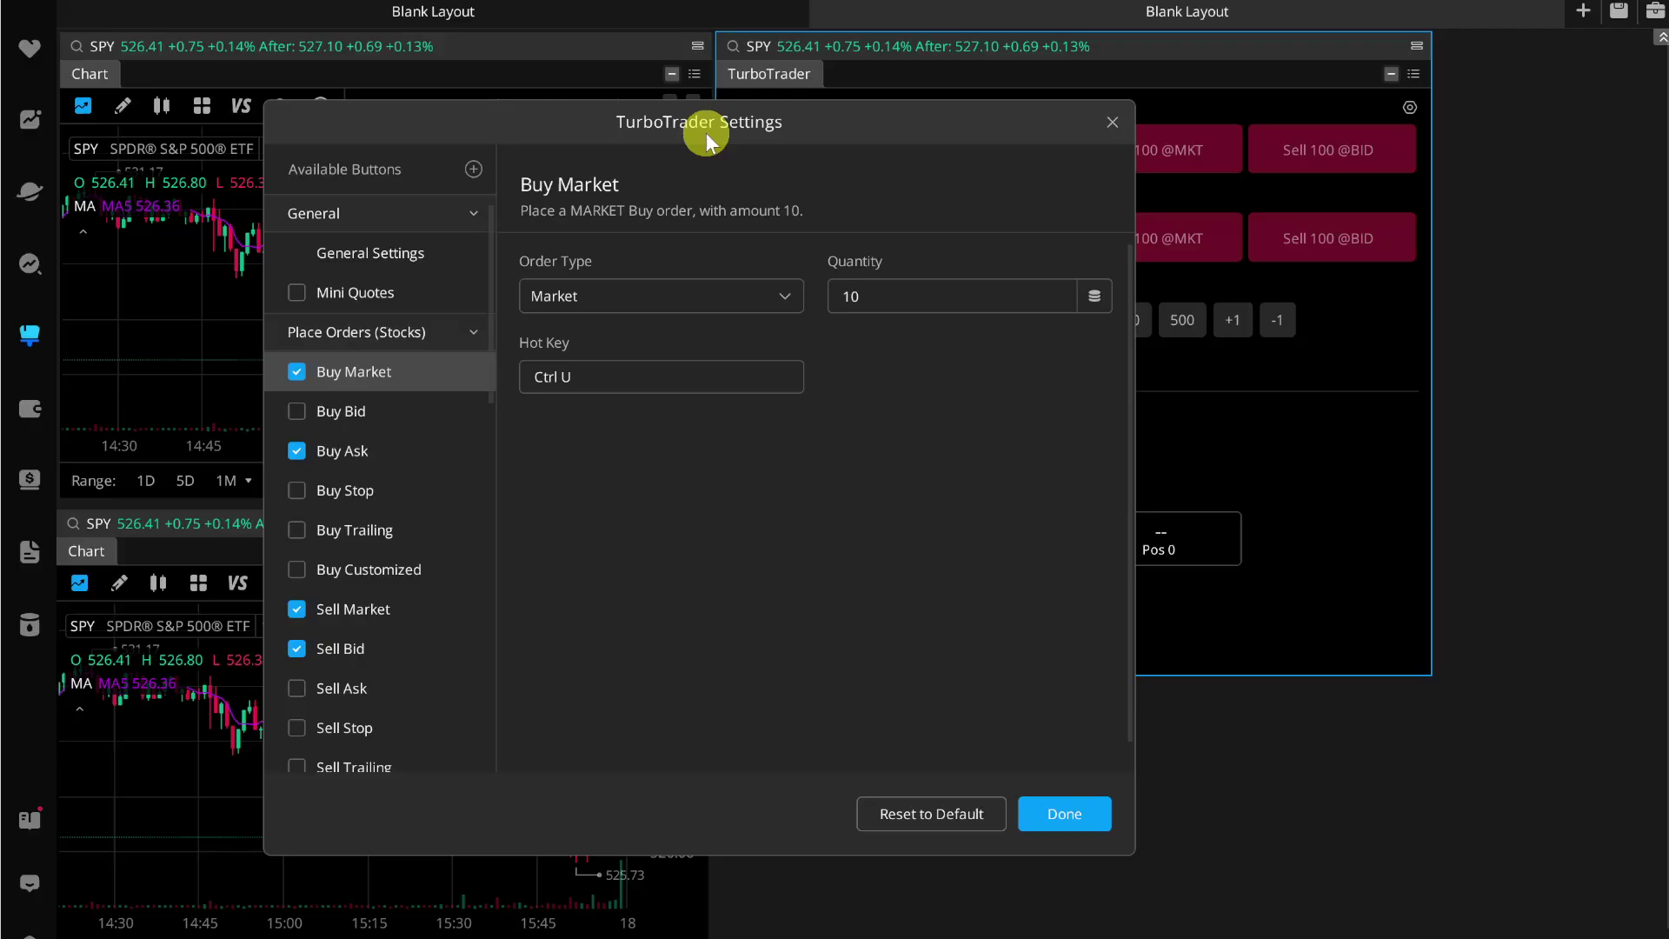
left_click_drag(706, 132, 665, 285)
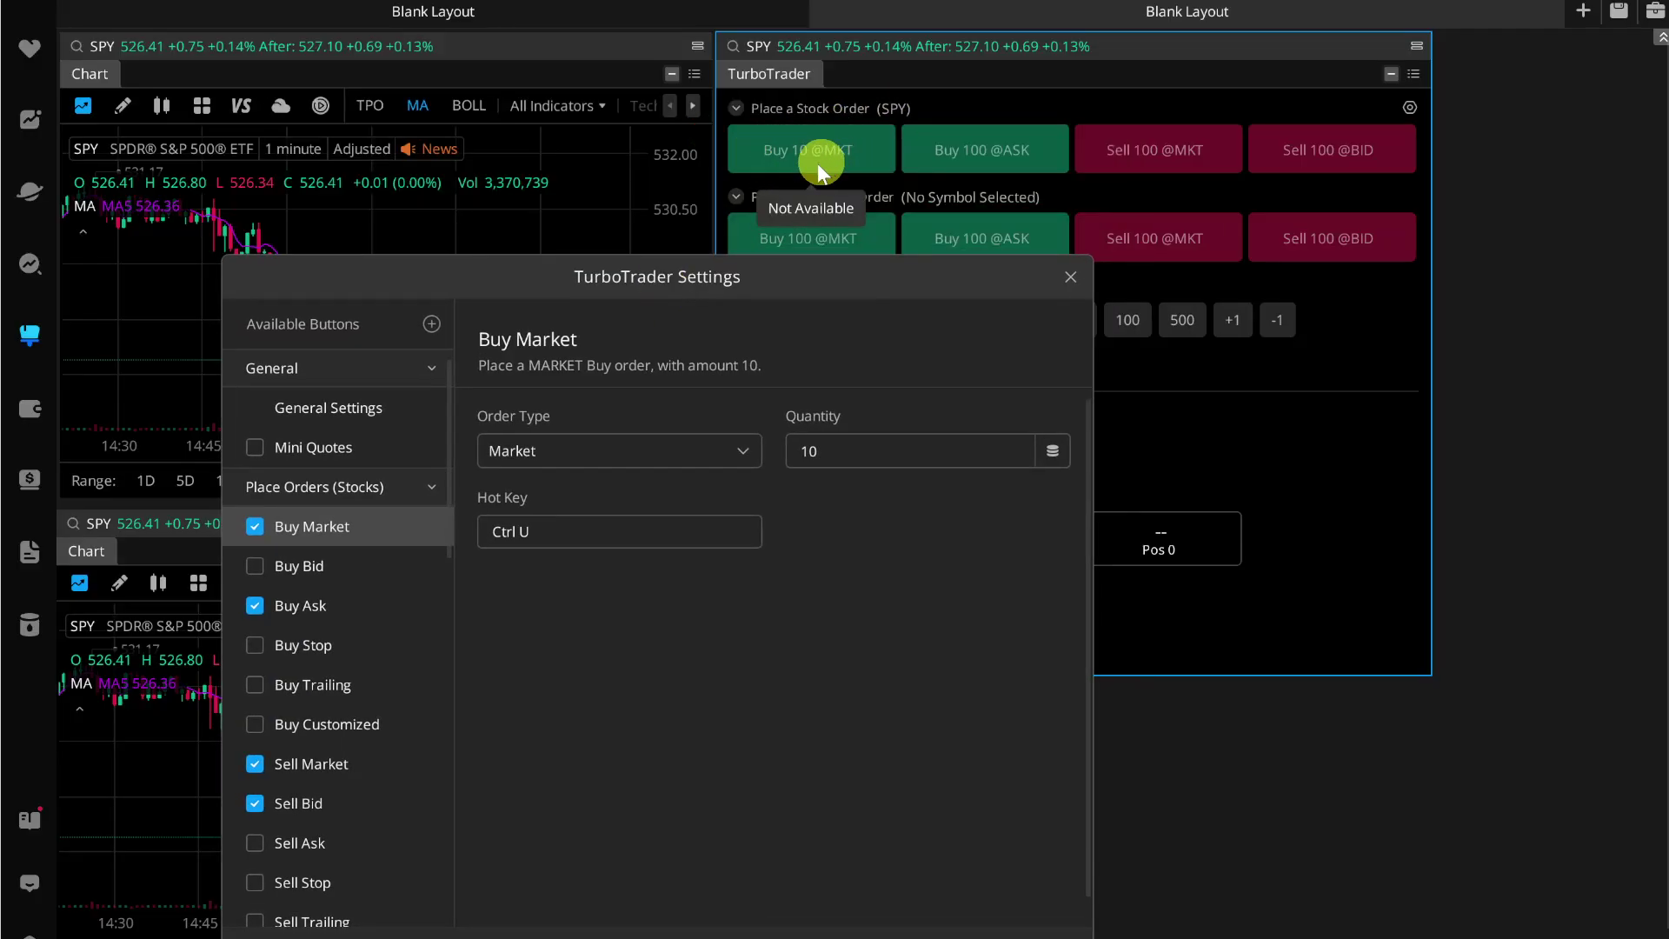
left_click_drag(721, 284, 759, 147)
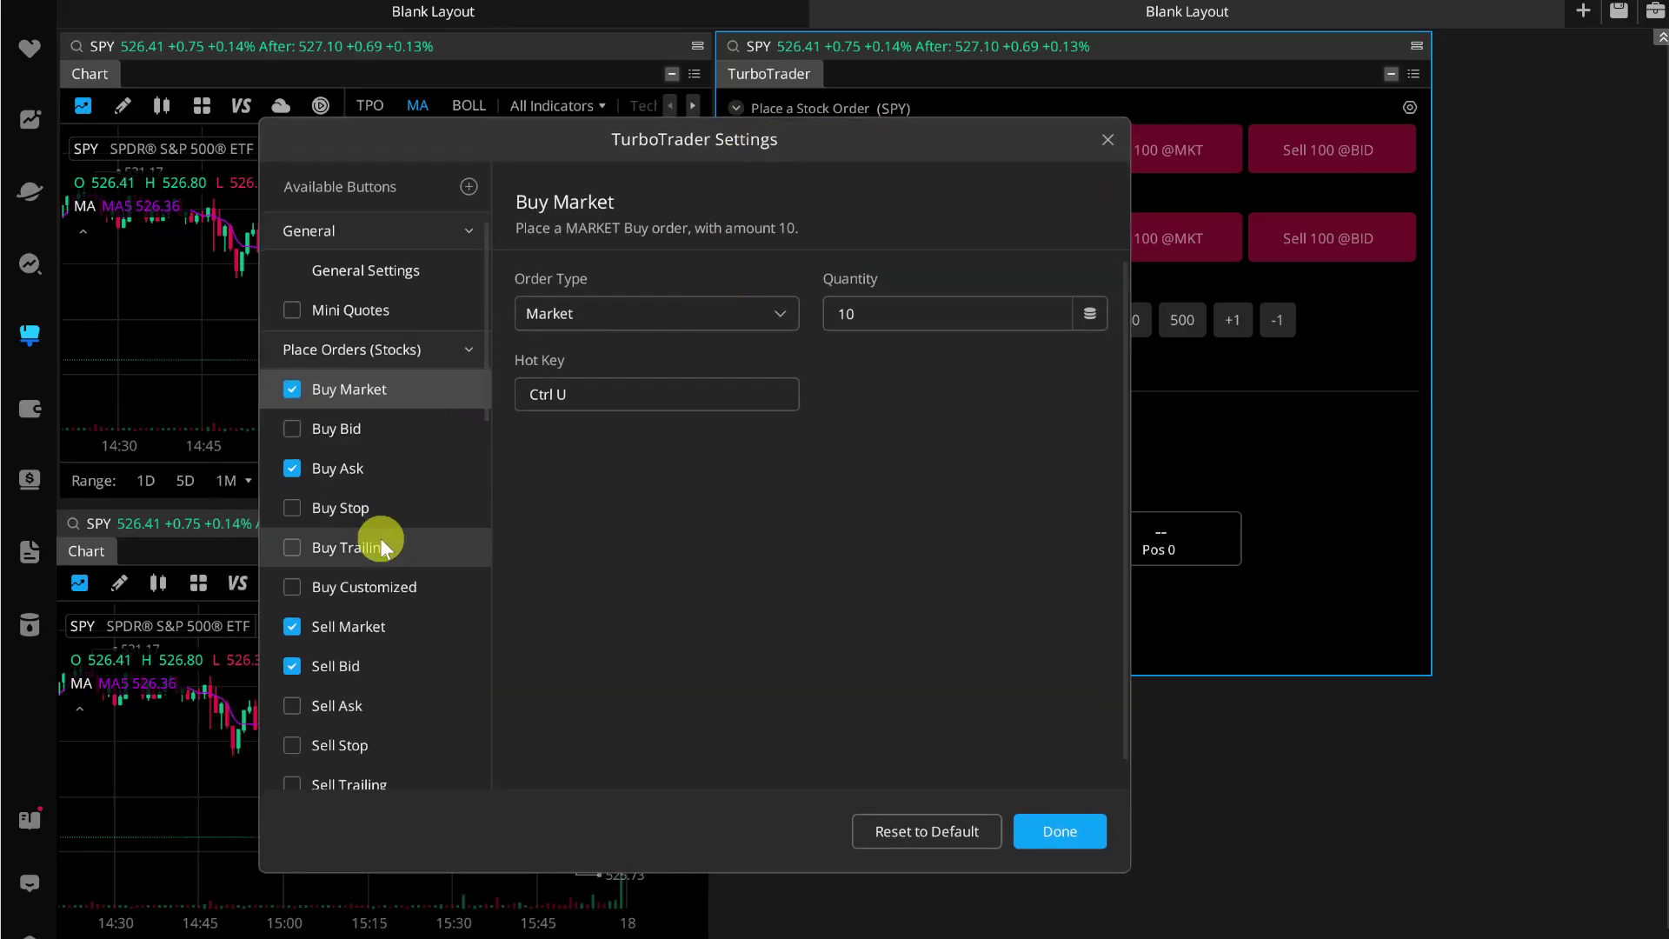
scroll(379, 538, "down", 10)
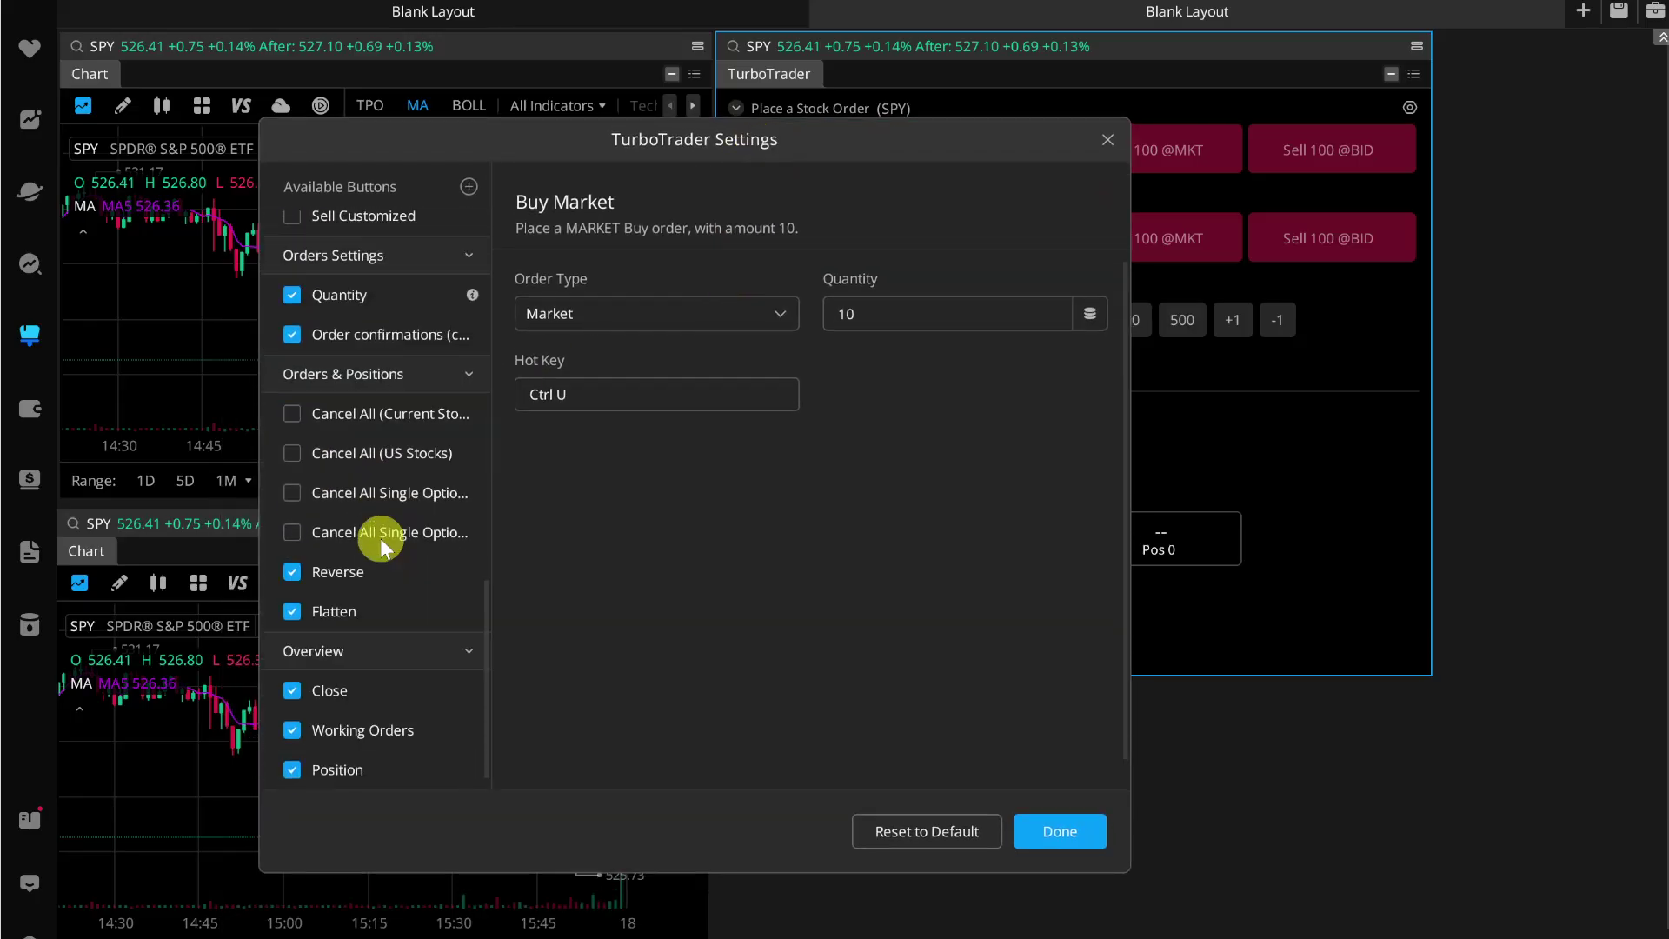
scroll(379, 538, "up", 10)
scroll(379, 538, "down", 10)
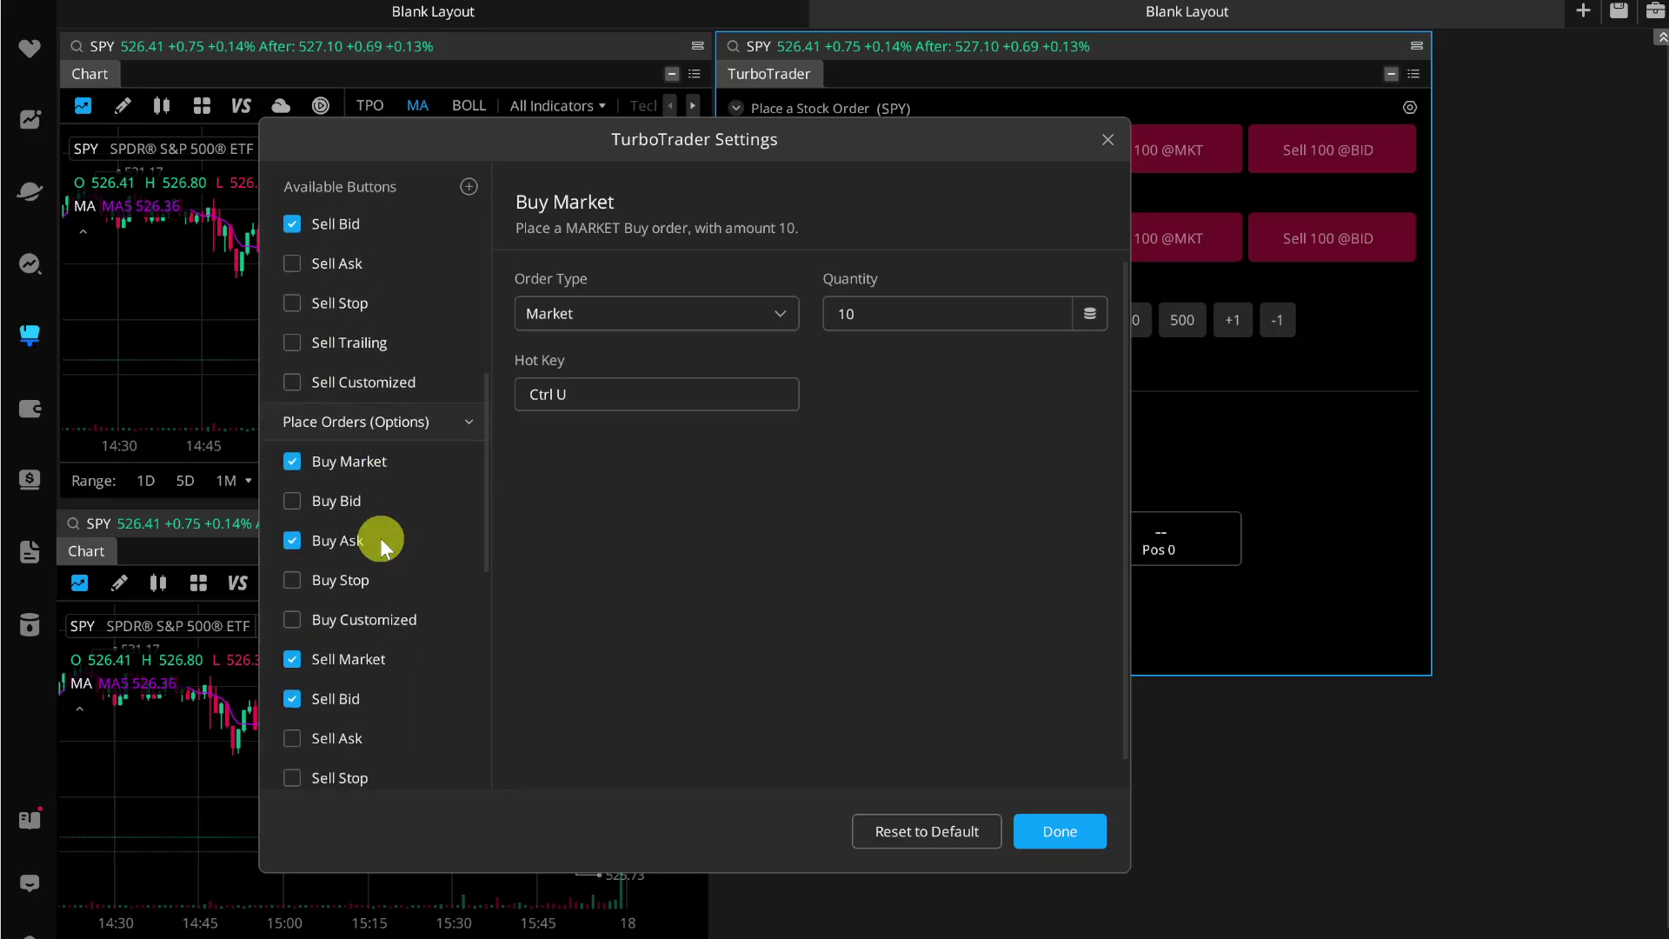
left_click(1078, 852)
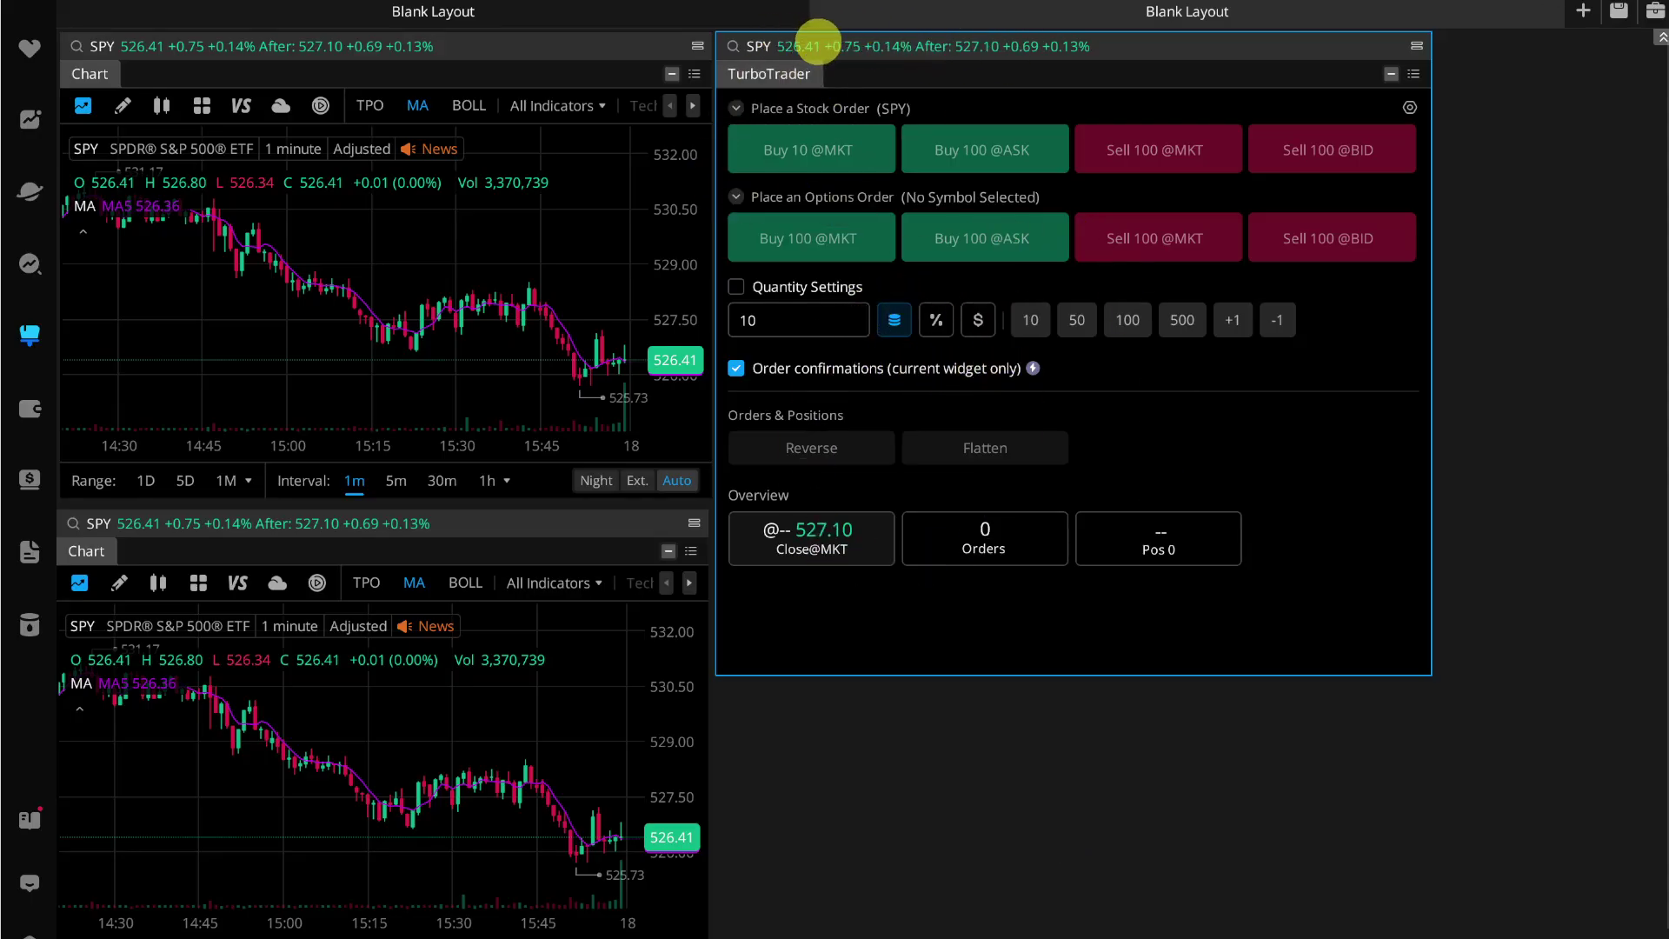
- Switch the top chart's symbol to AAPL (Apple Inc)
left_click(102, 46)
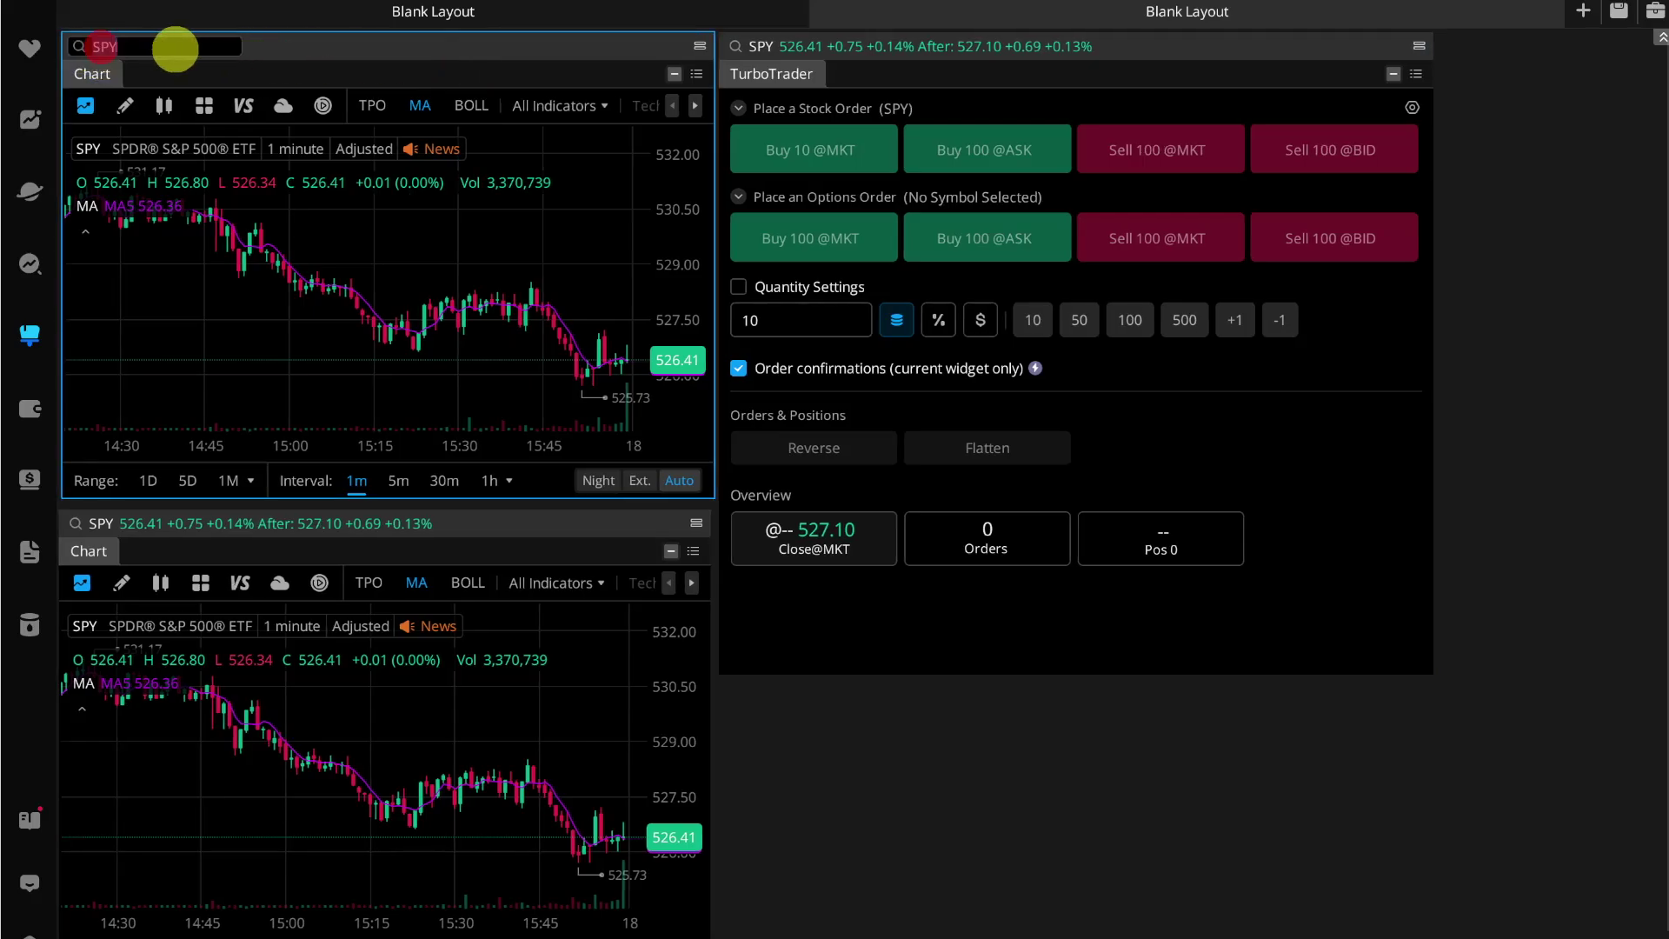
type("A")
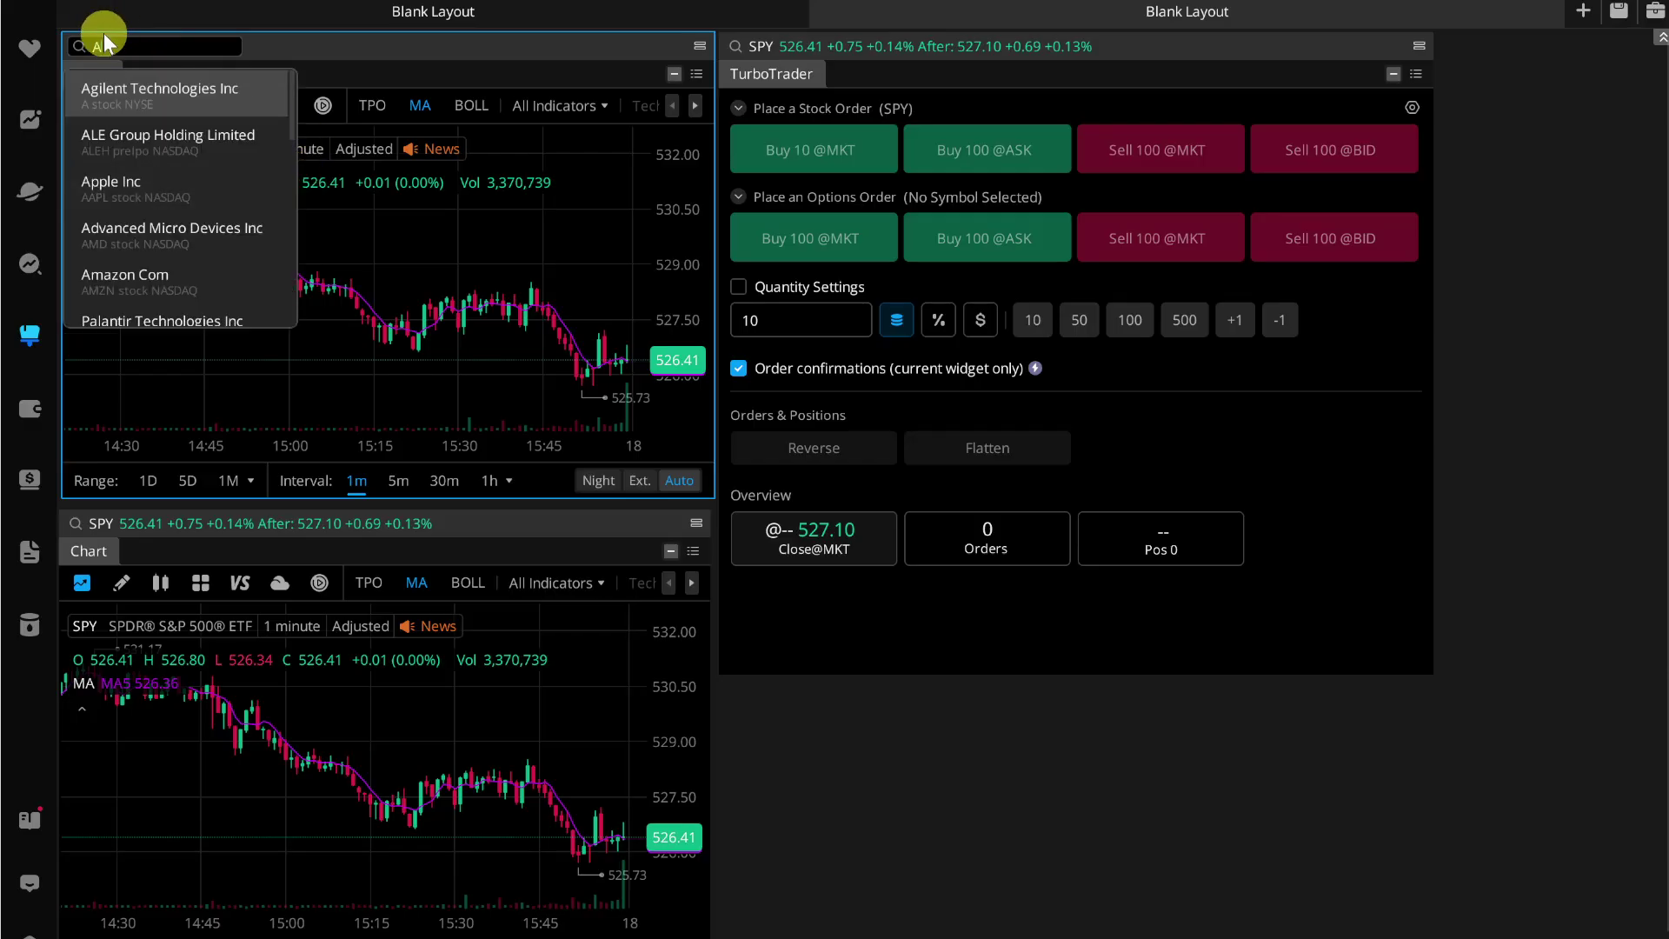
left_click(157, 181)
left_click(156, 46)
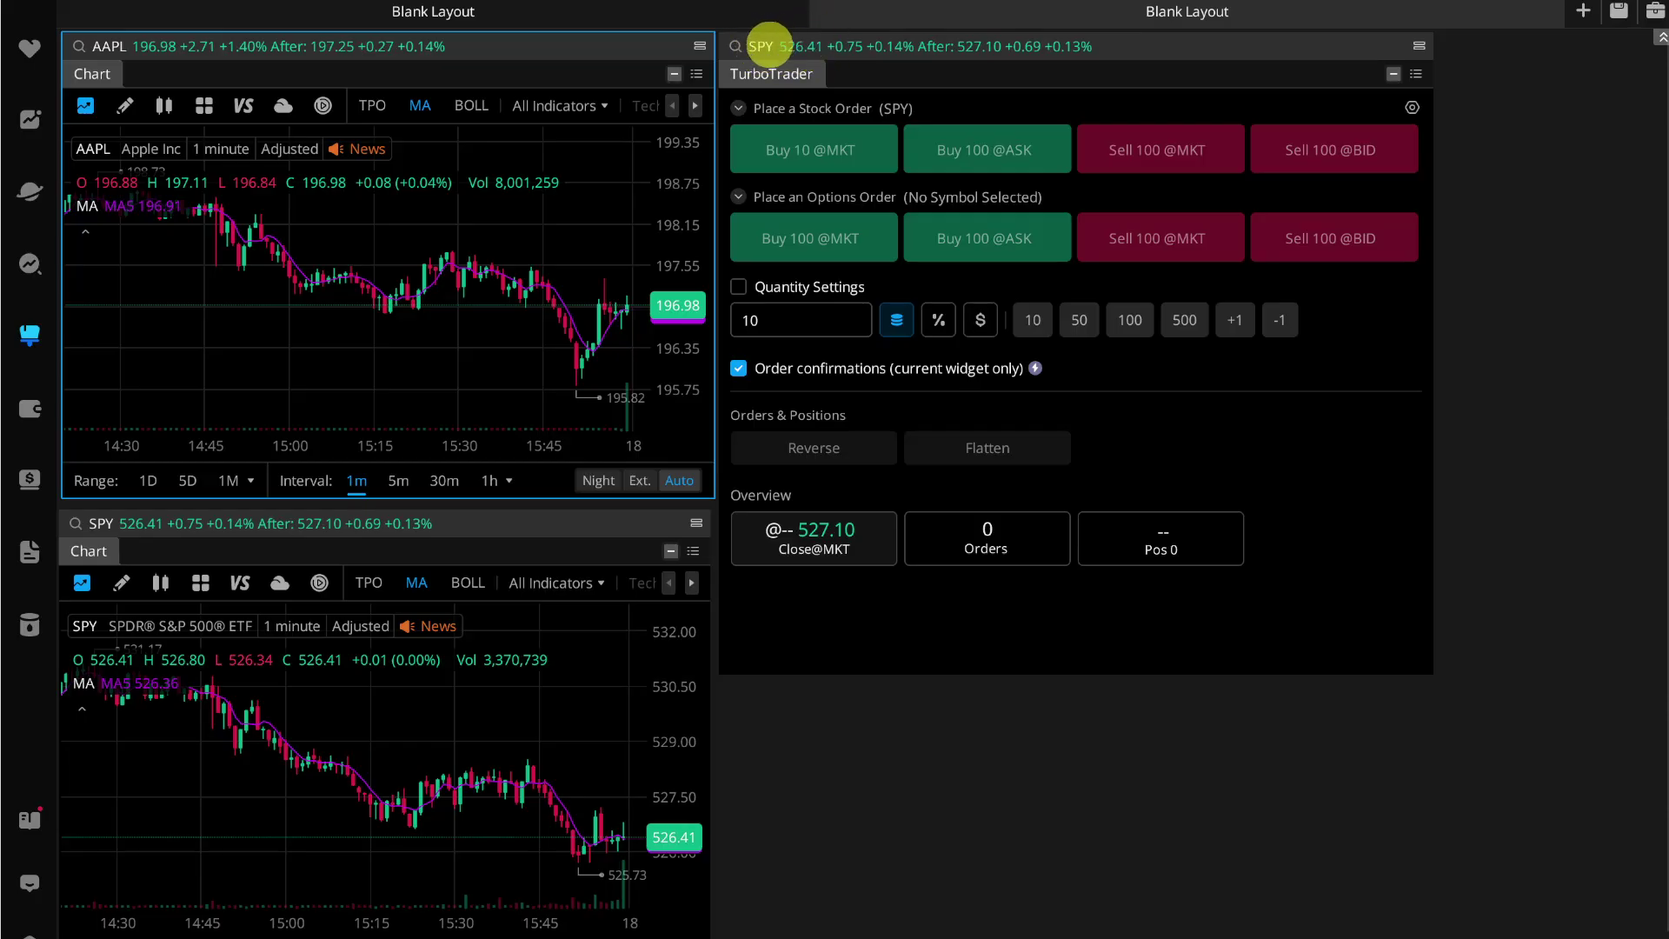
- Set the TurboTrader widget to Apple Inc from History and try the Buy 10 market order
left_click(771, 44)
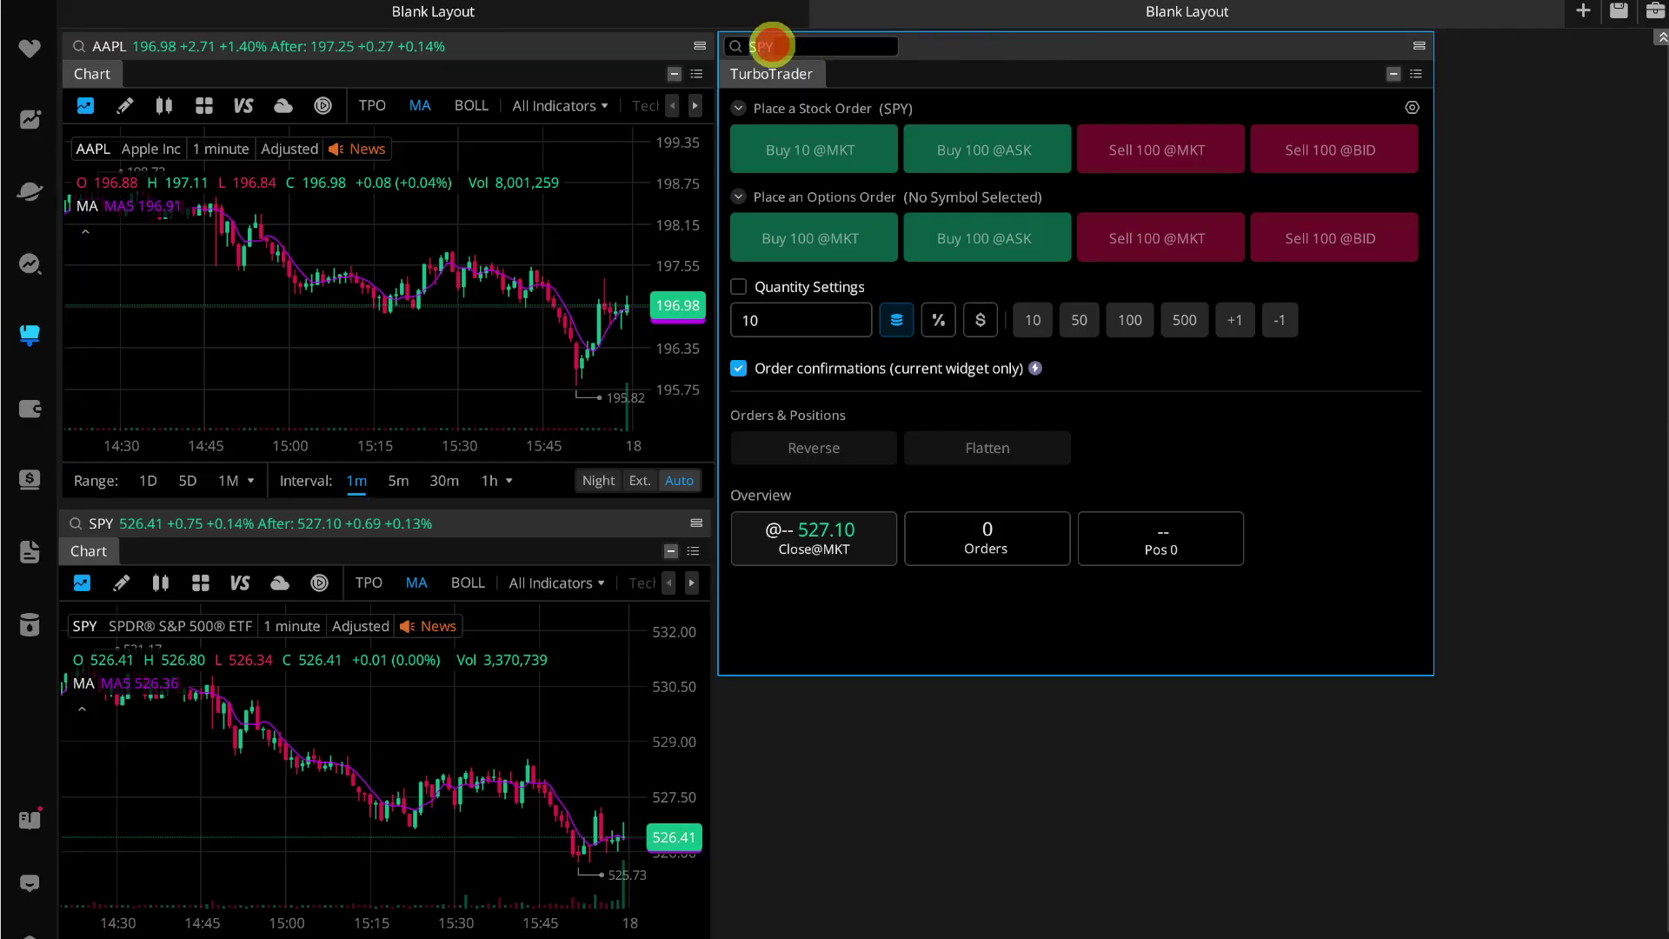
type("a")
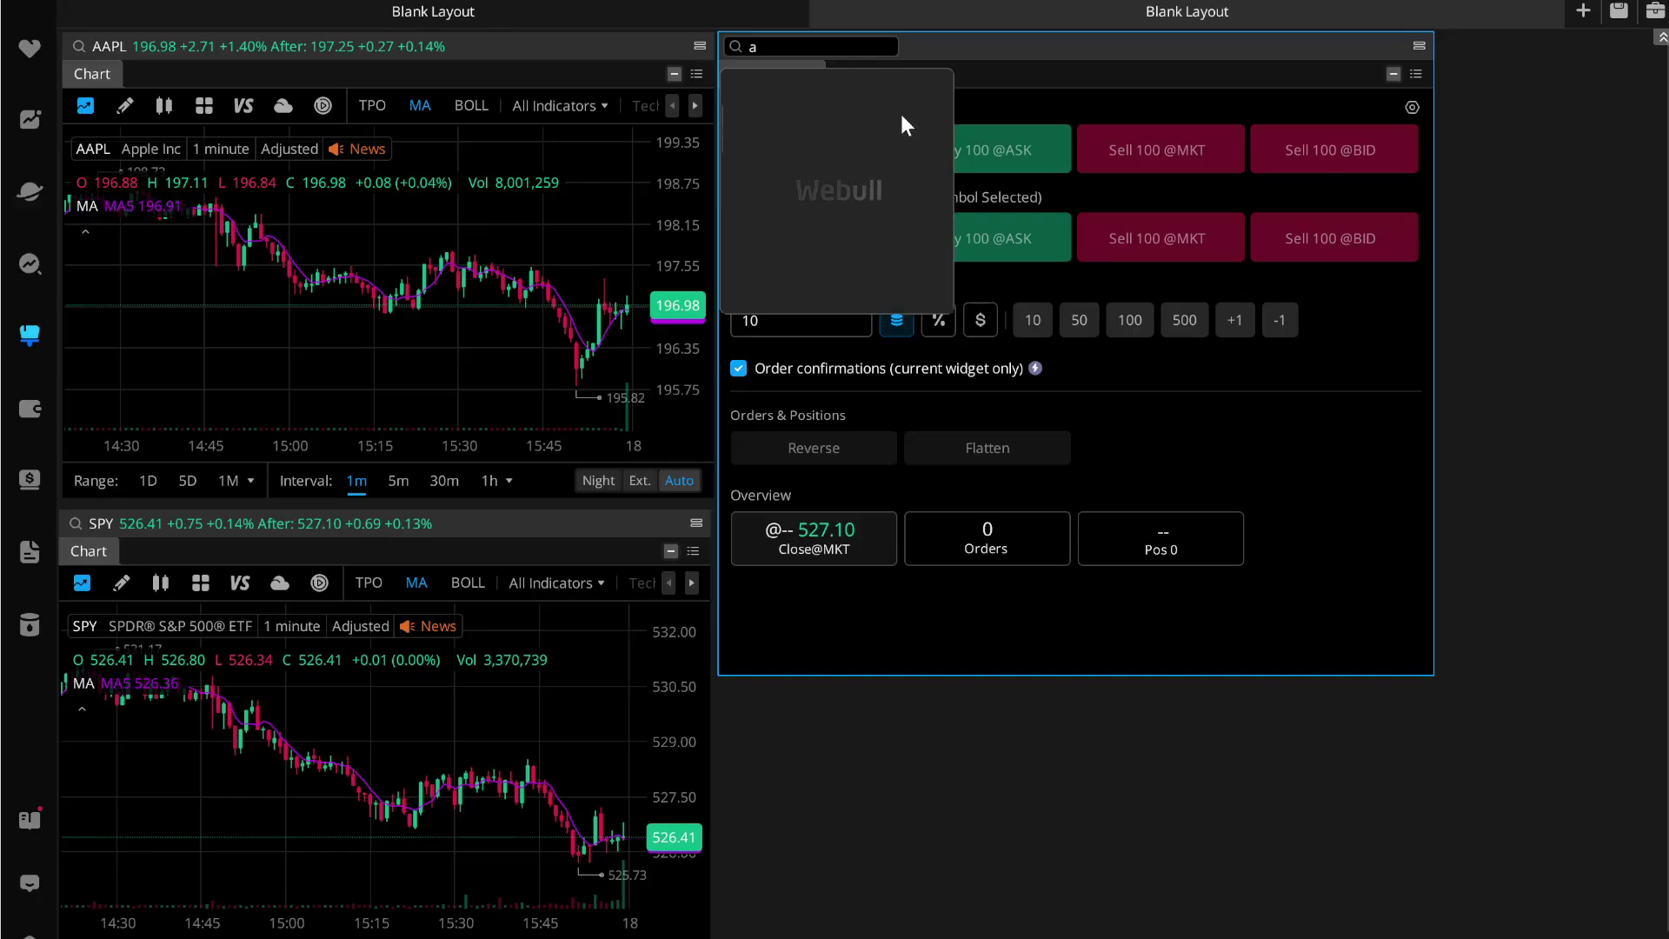
key("BackSpace")
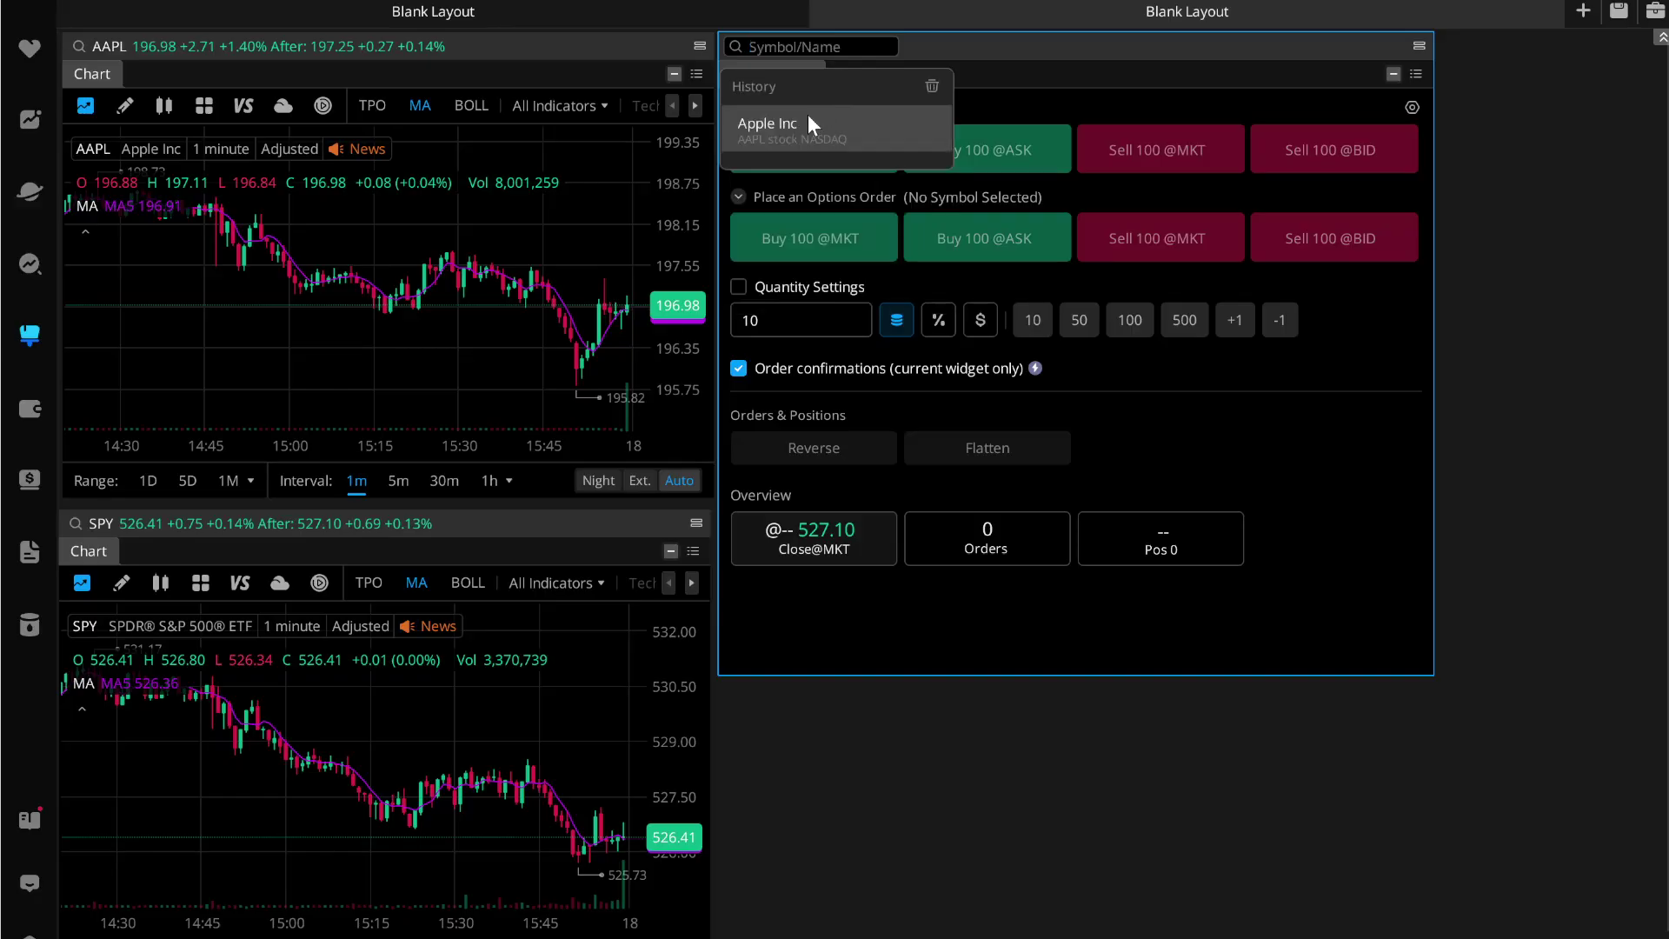
left_click(819, 123)
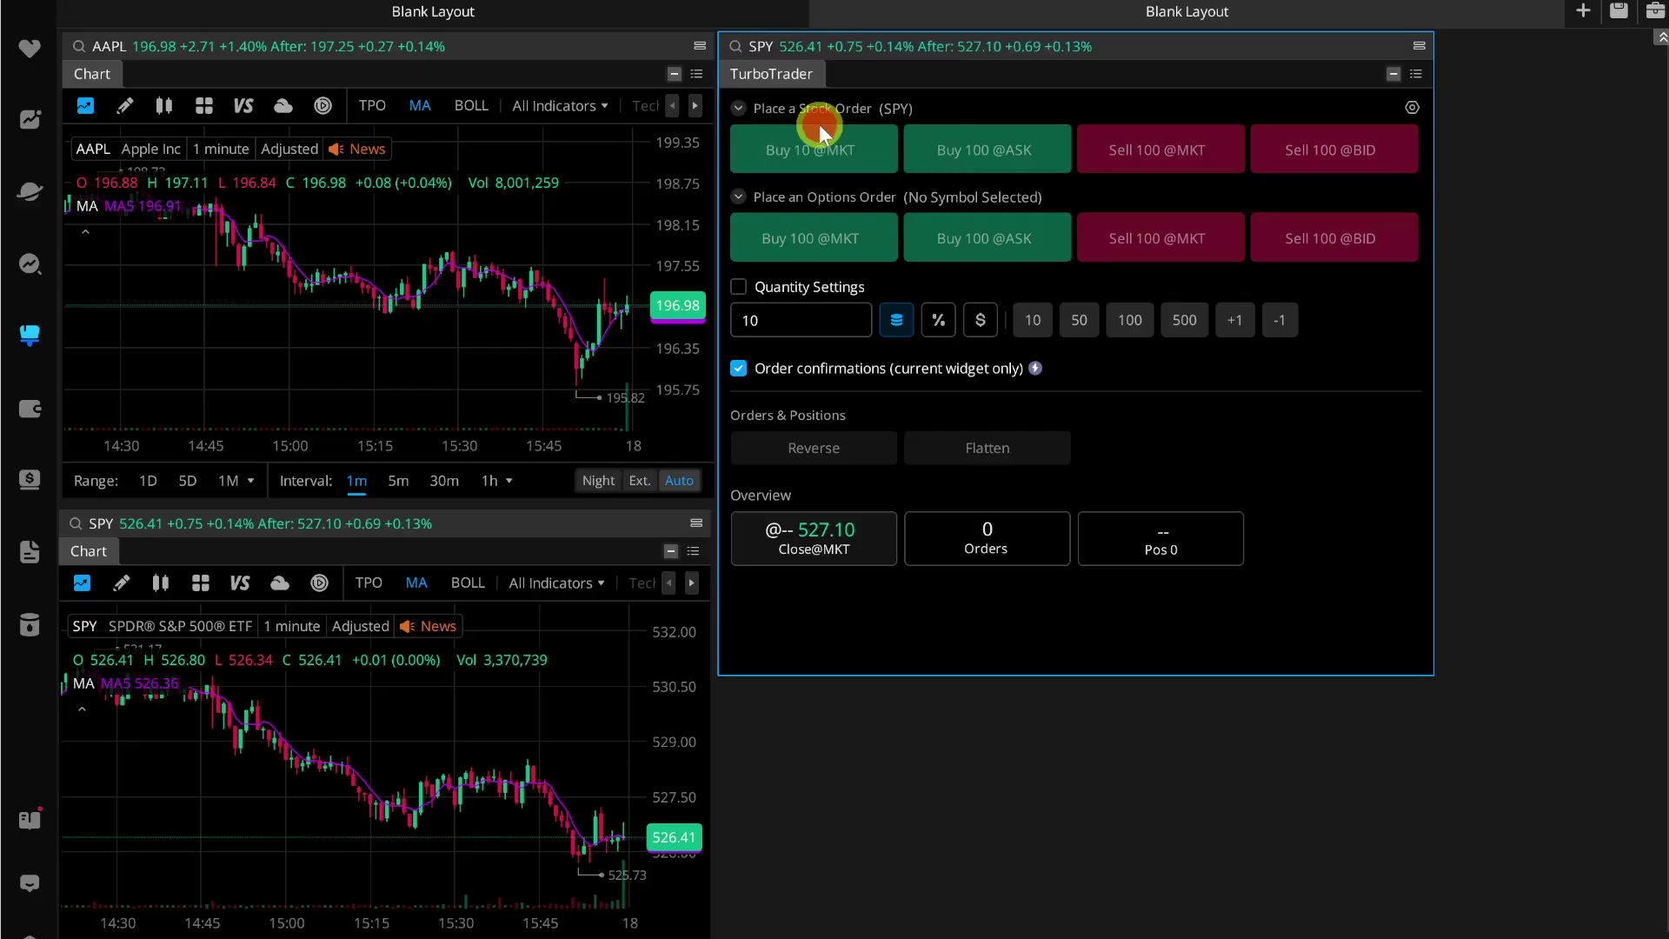
left_click(889, 149)
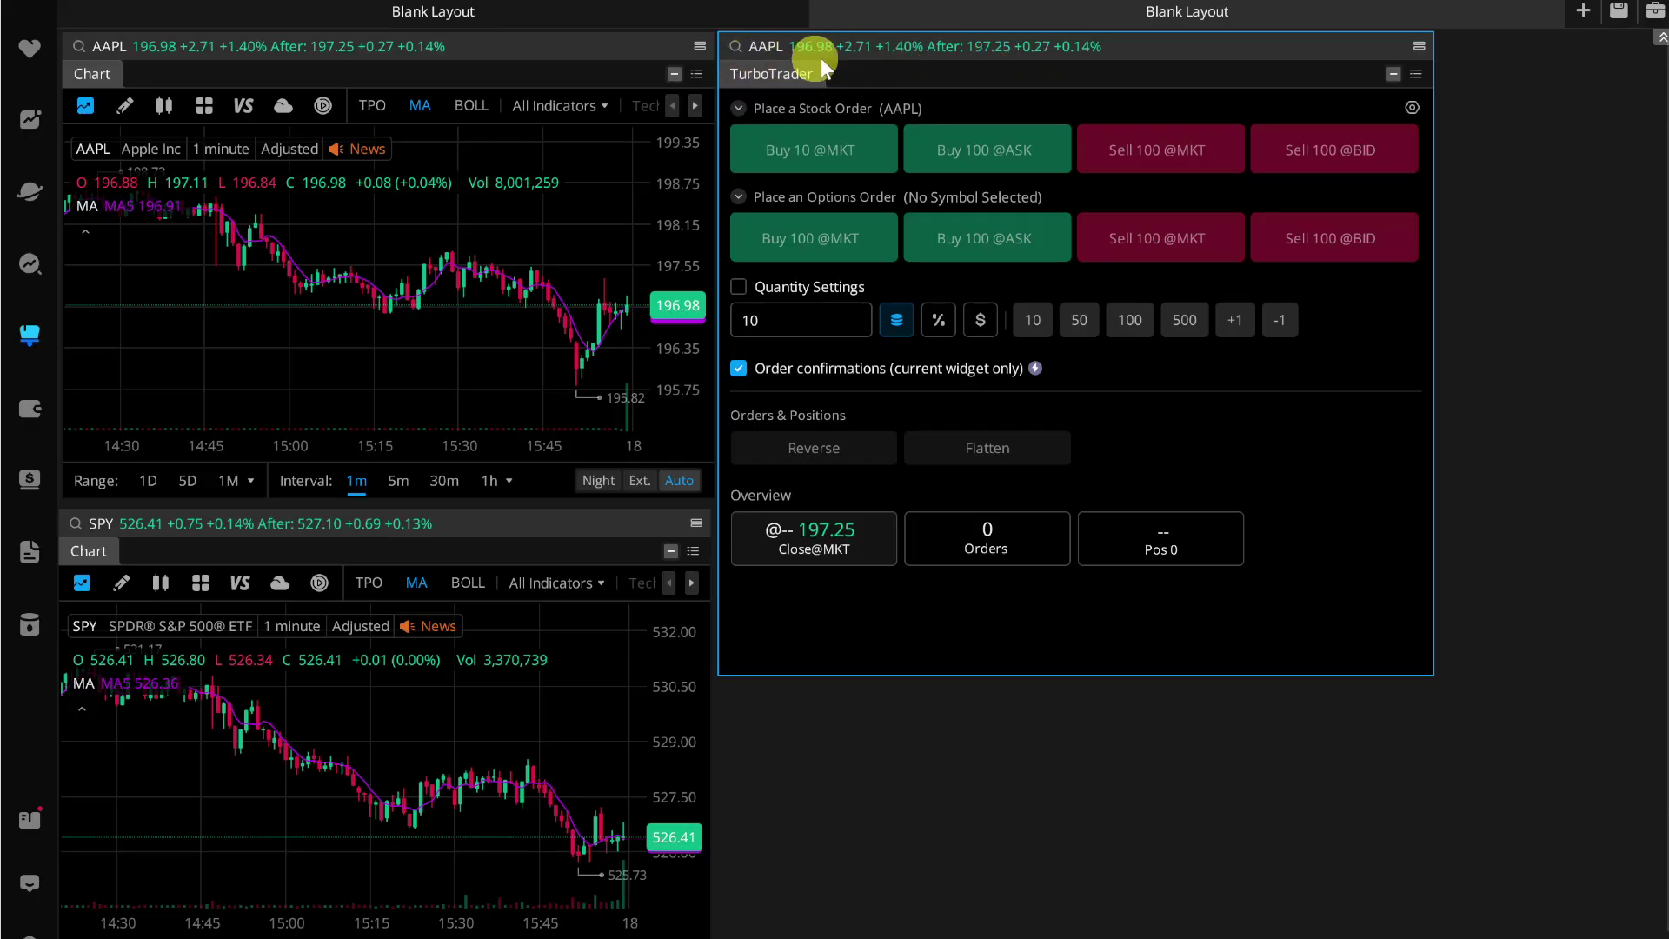
left_click(800, 163)
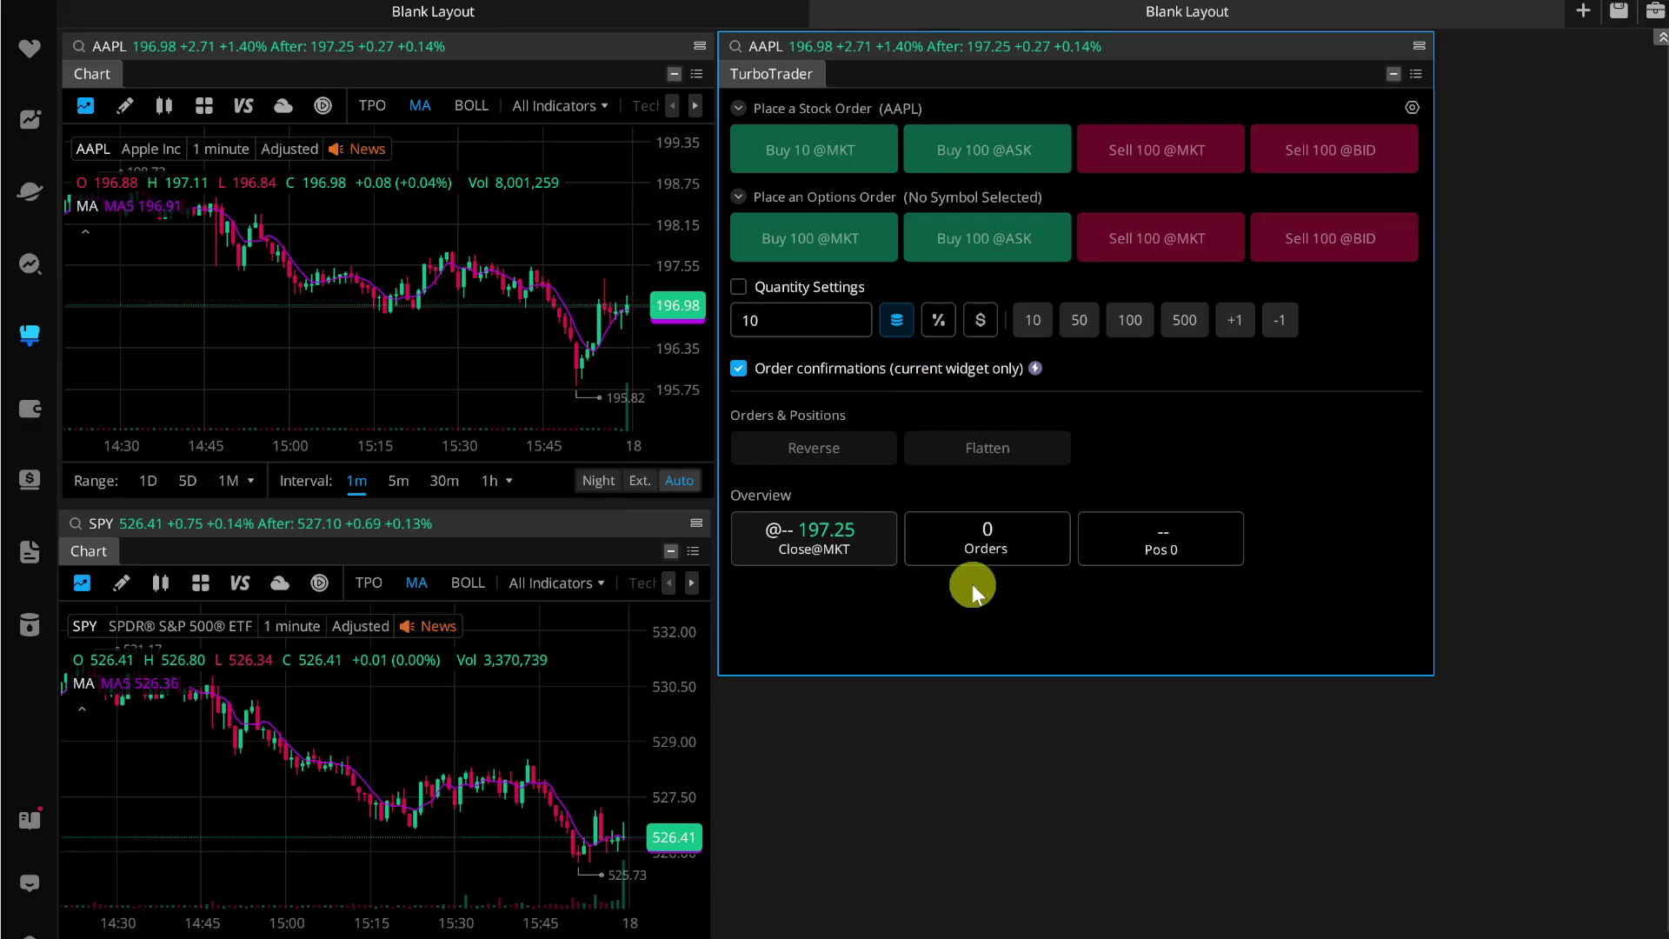
left_click(980, 323)
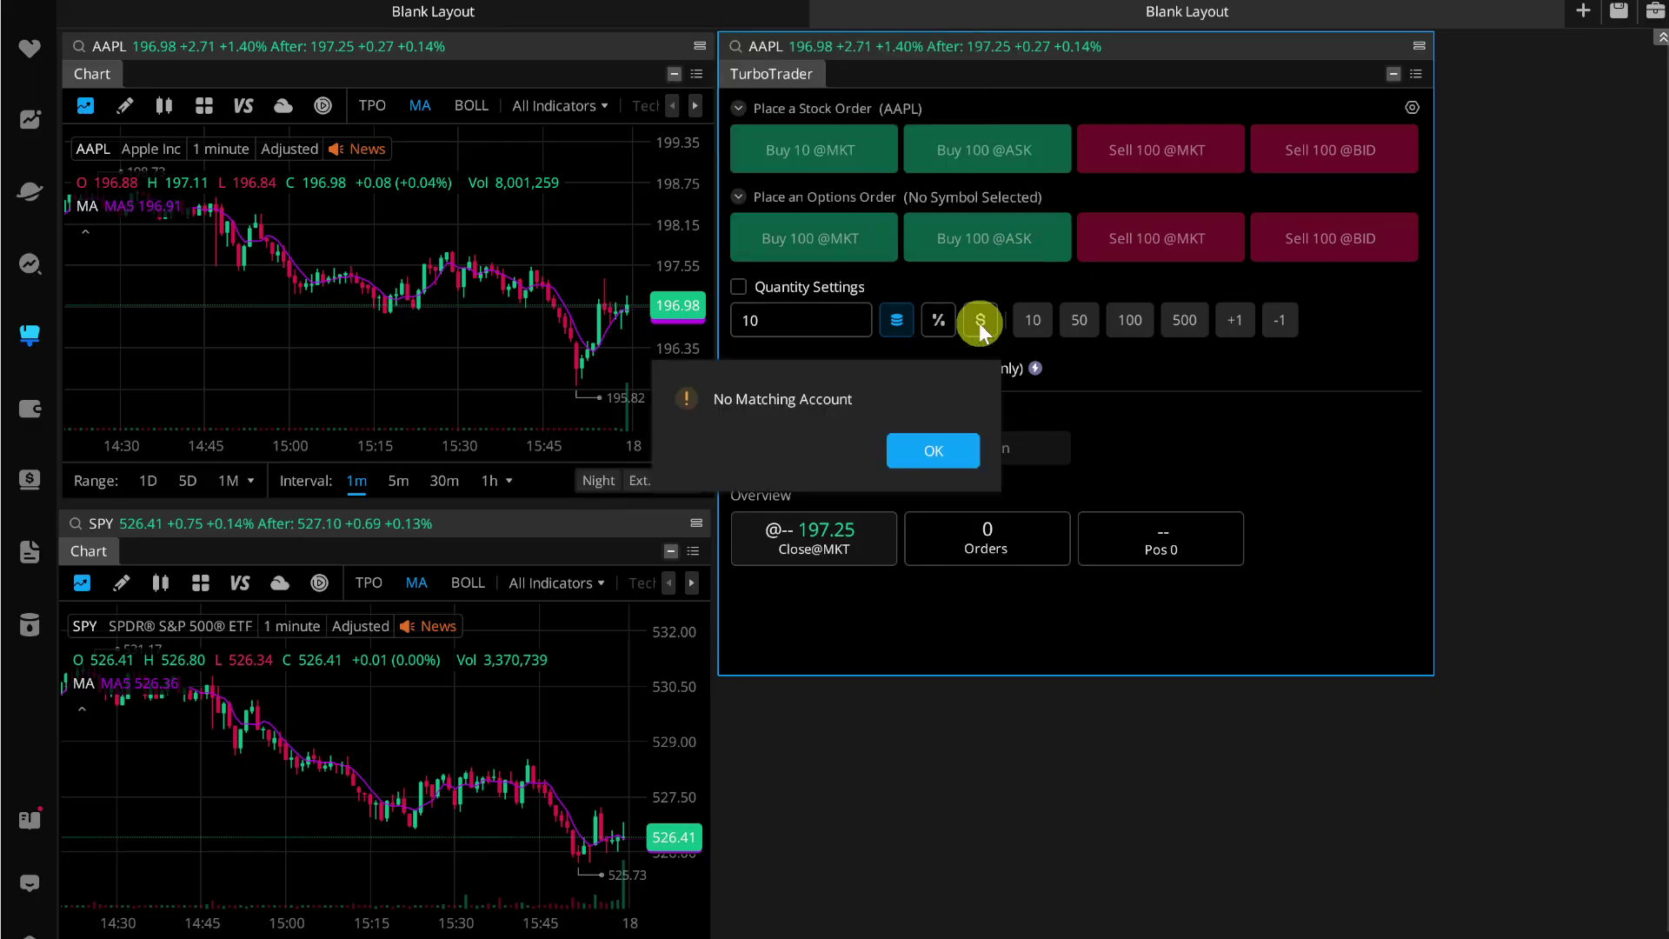
left_click(951, 451)
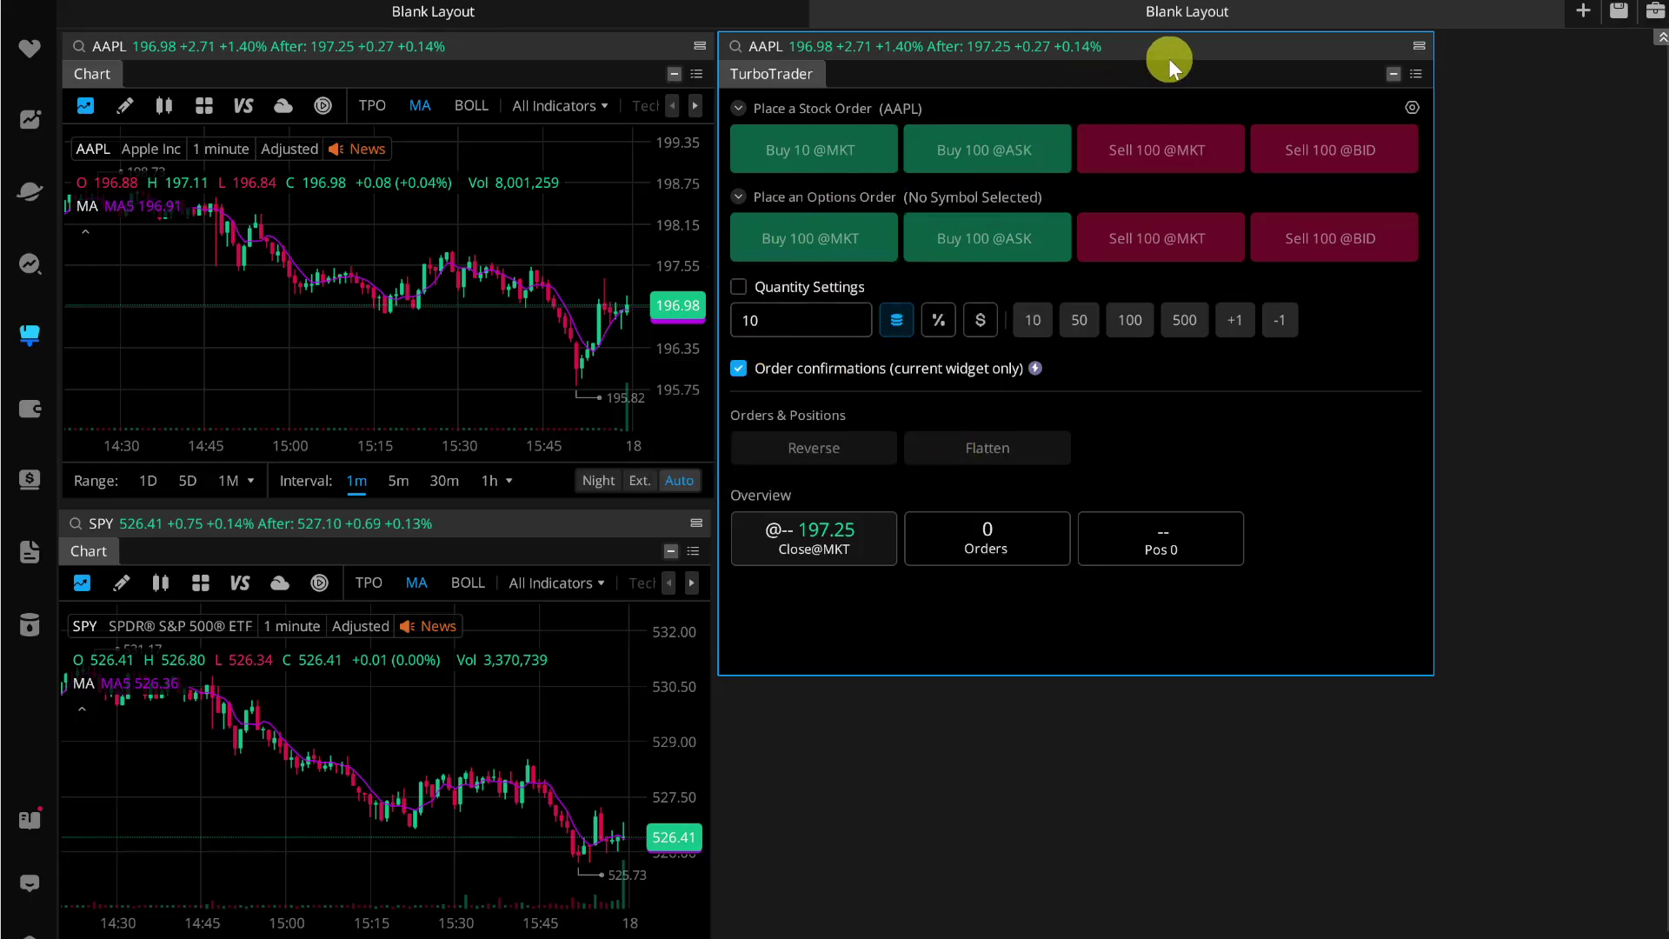
mouse_move(1171, 57)
left_mouse_down()
mouse_move(1217, 86)
mouse_move(1168, 71)
left_mouse_up()
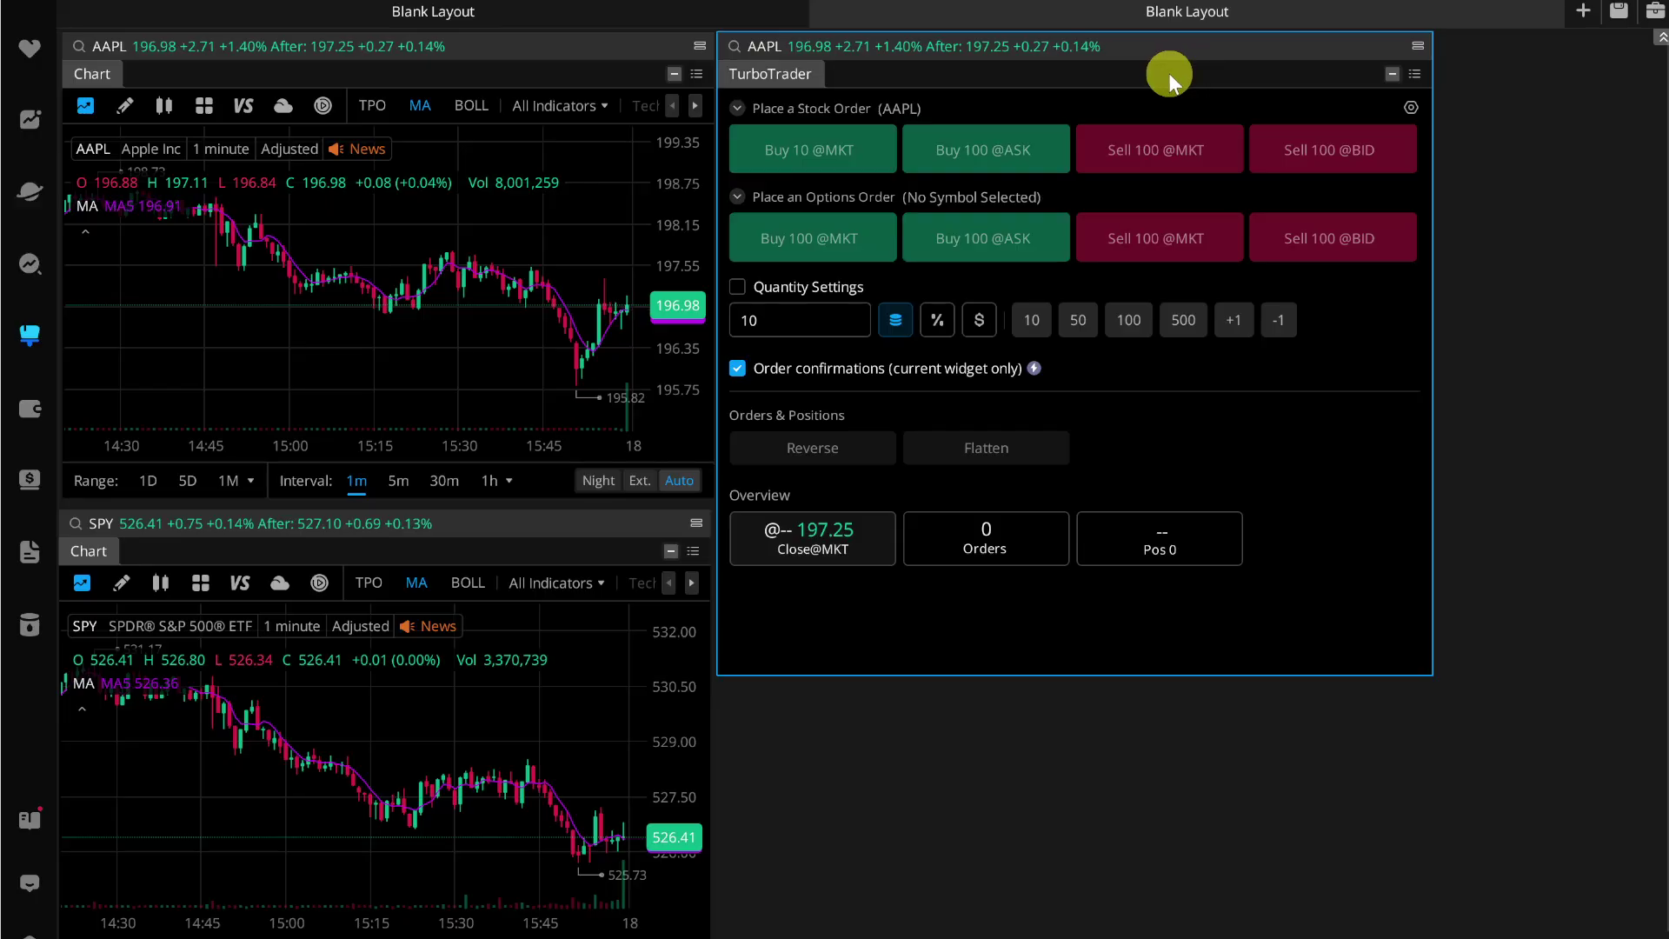